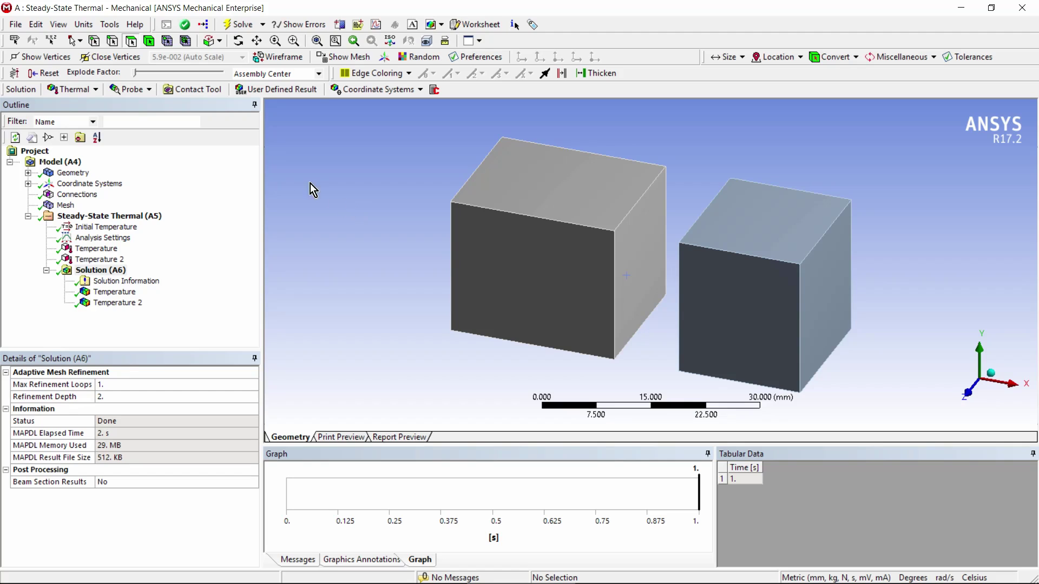
Select the Connections branch in the Outline tree
left_click(78, 196)
Look through the Connections Insert submenu, then close it without adding anything
right_click(82, 198)
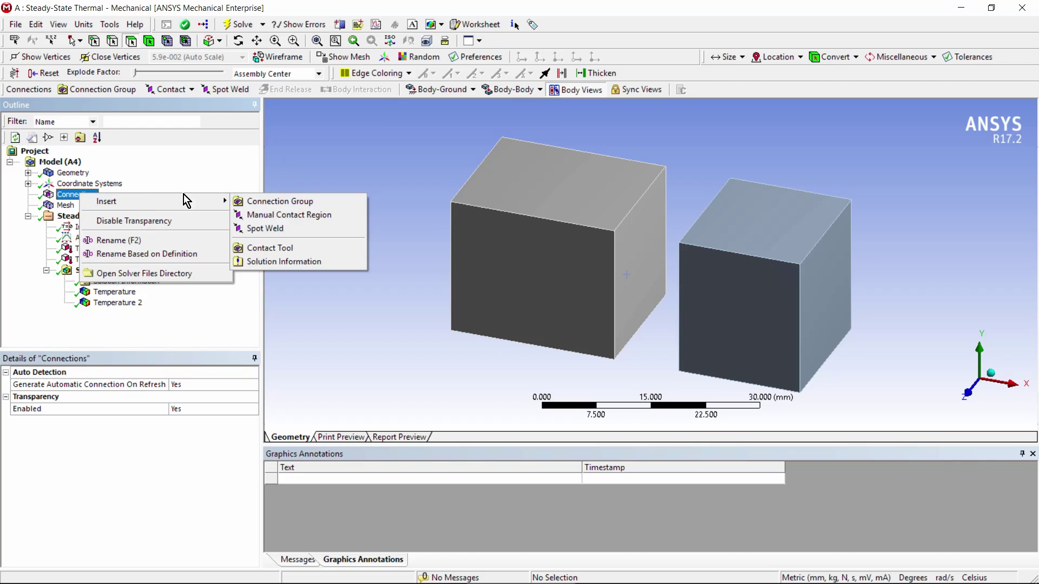
mouse_move(216, 204)
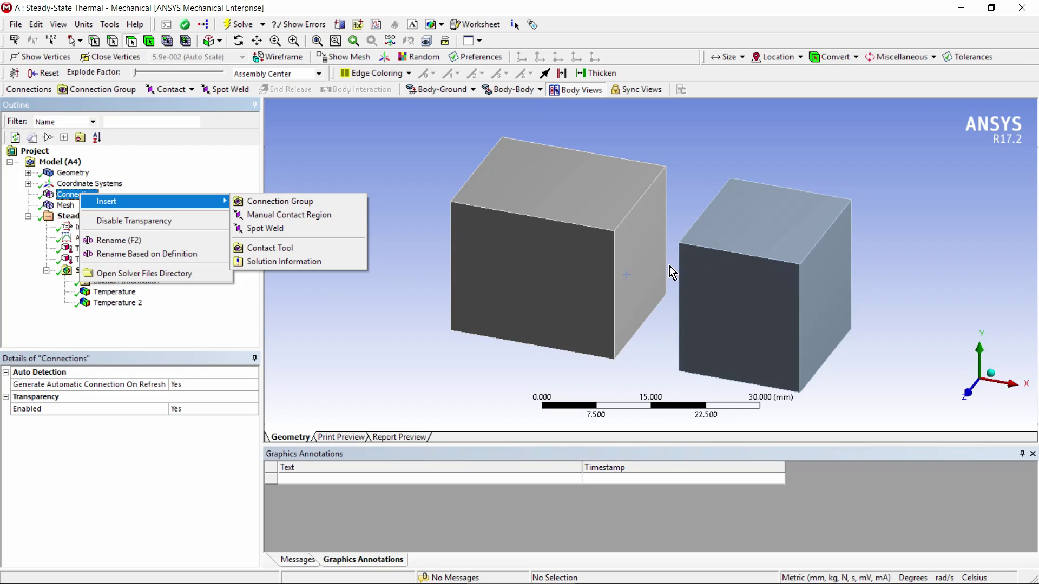
left_click(359, 294)
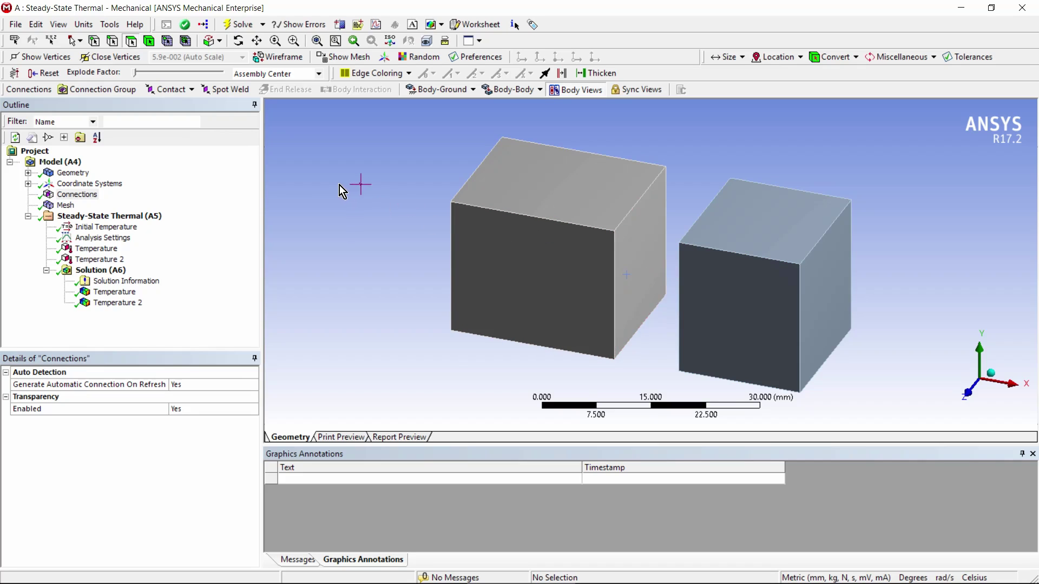
Review the 100 °C and 22 °C face temperatures and both solved results, then the Steady-State Thermal node
left_click(99, 249)
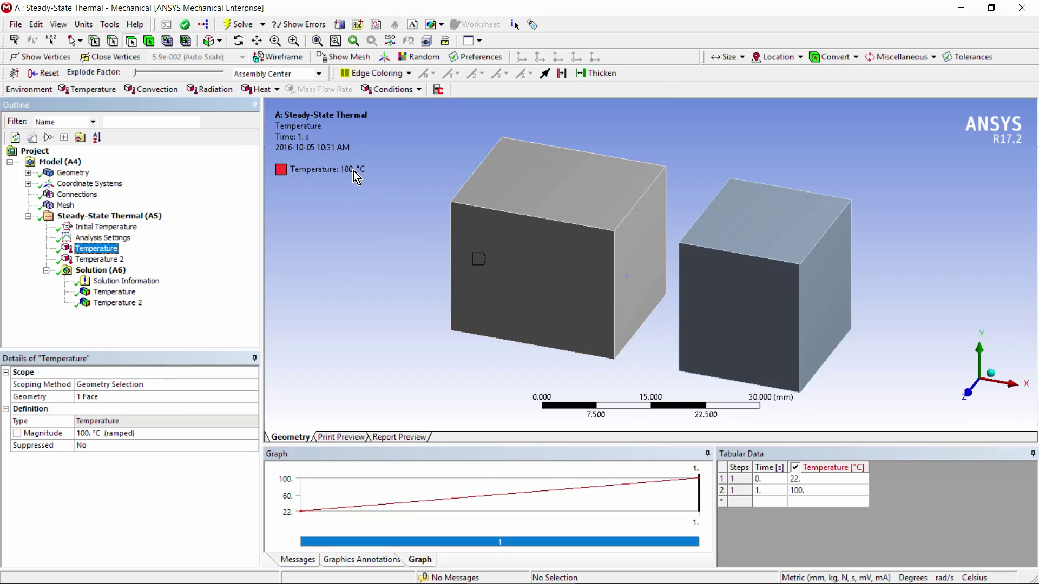
left_click(99, 260)
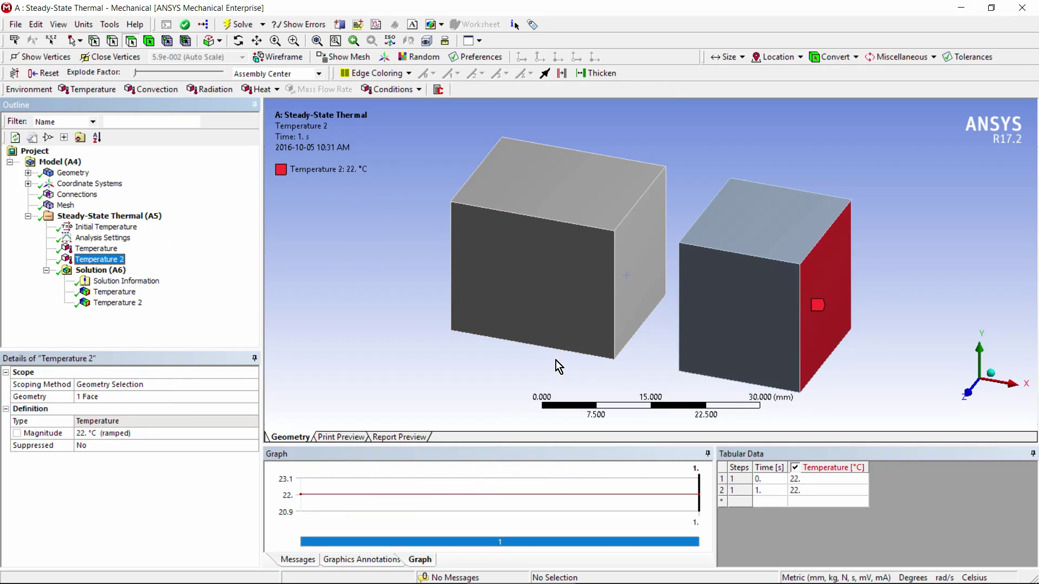
left_click(121, 293)
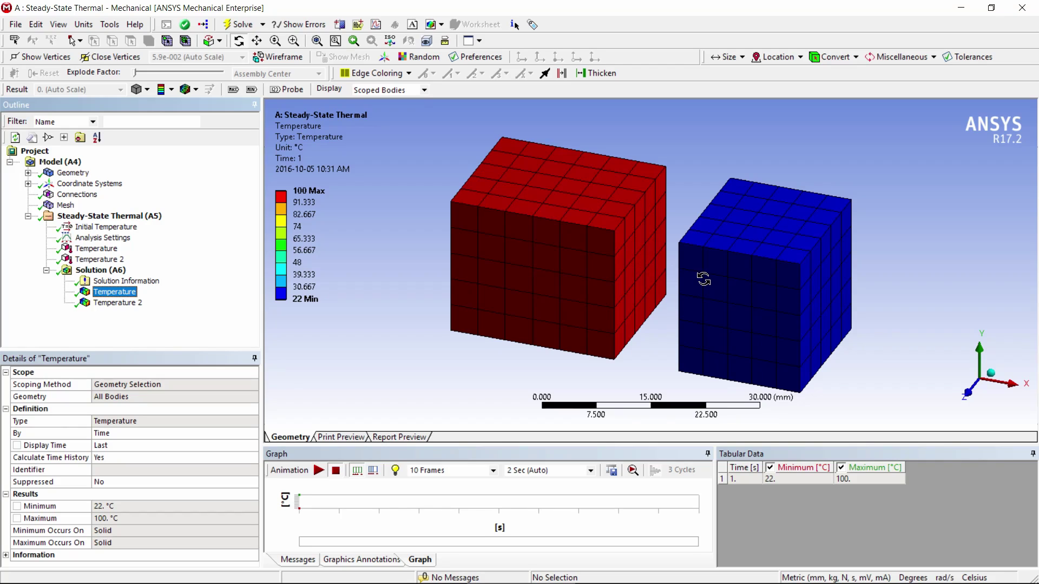
left_click(118, 303)
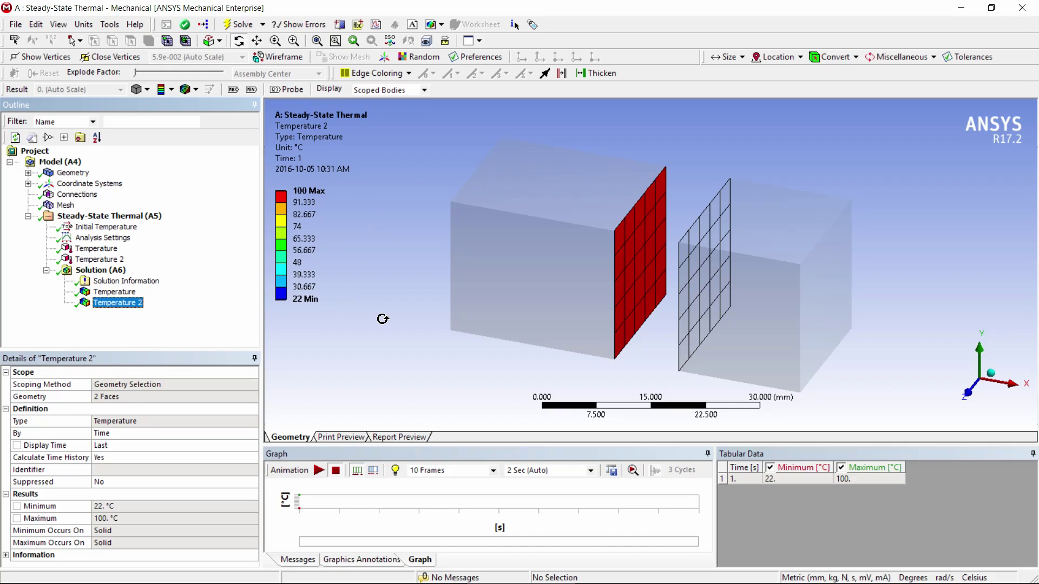
left_click(125, 216)
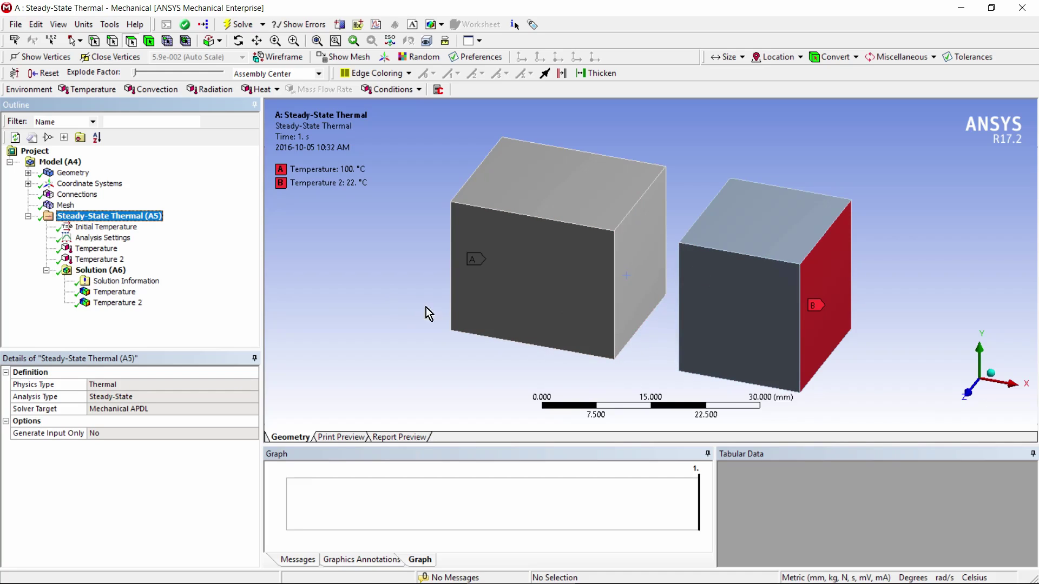
Add a temperature Coupling linking the left block's right face and the right block's left face
right_click(115, 216)
mouse_move(141, 223)
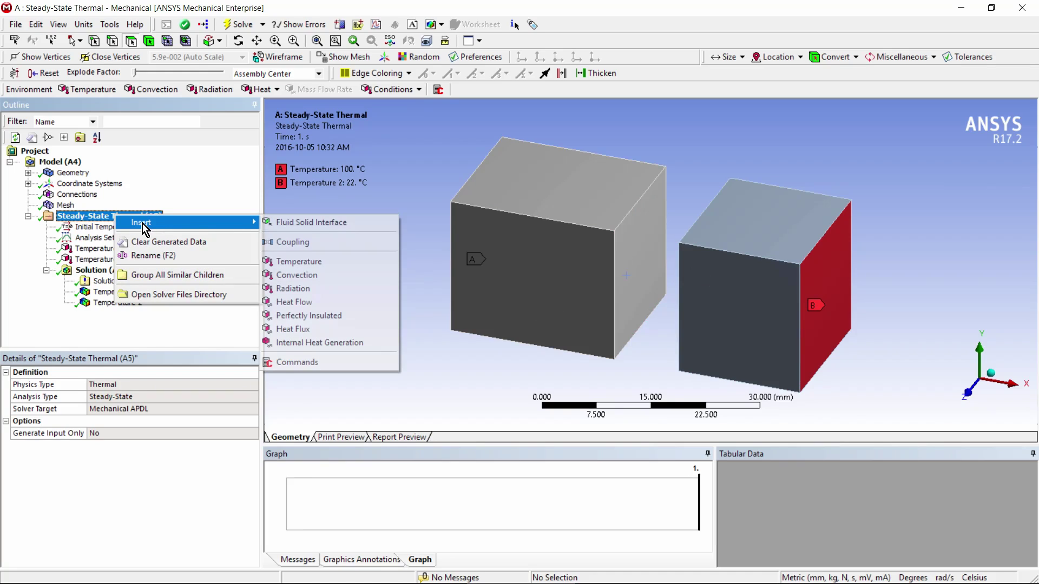
left_click(306, 242)
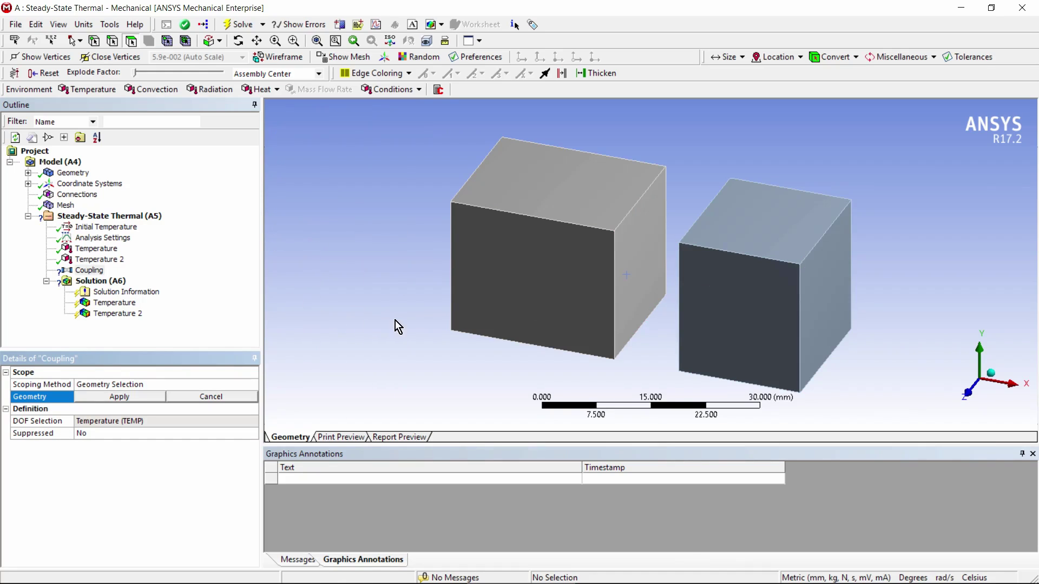
left_click(639, 264)
middle_click_drag(640, 264, 666, 292)
left_click(705, 264, "ctrl")
left_click(137, 394)
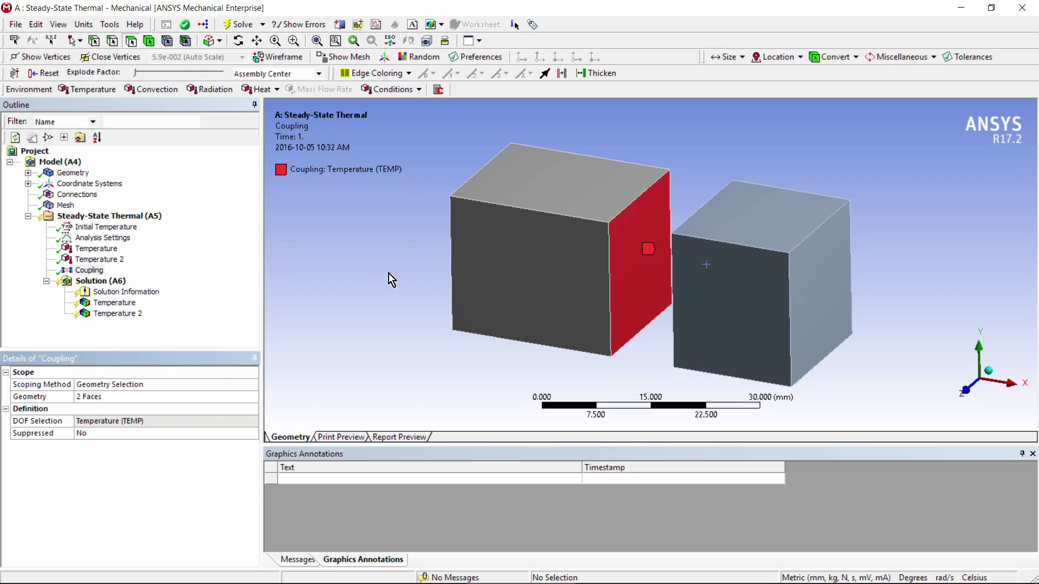
middle_click_drag(628, 301, 639, 283)
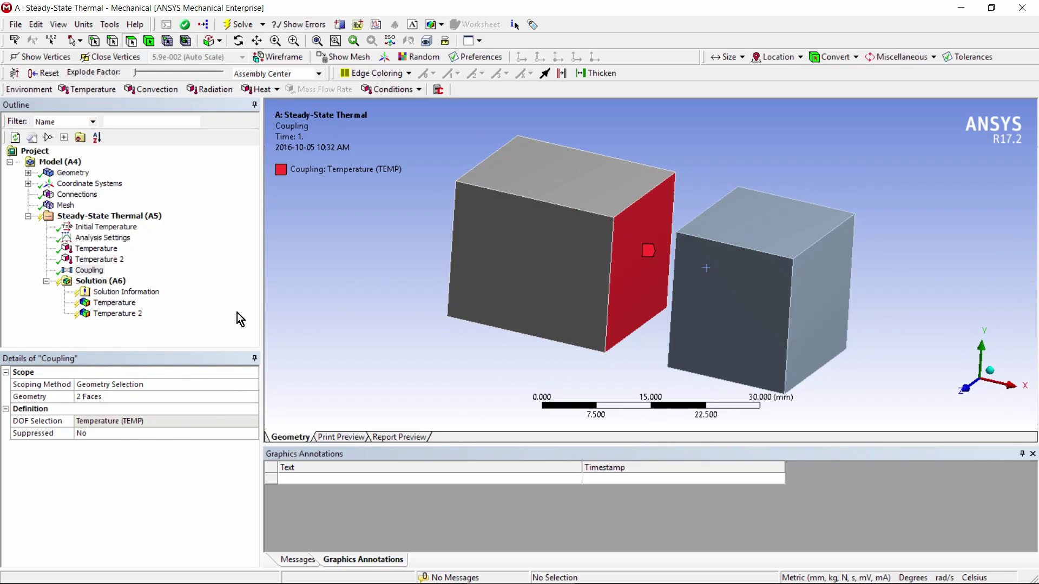
middle_click_drag(527, 292, 568, 285)
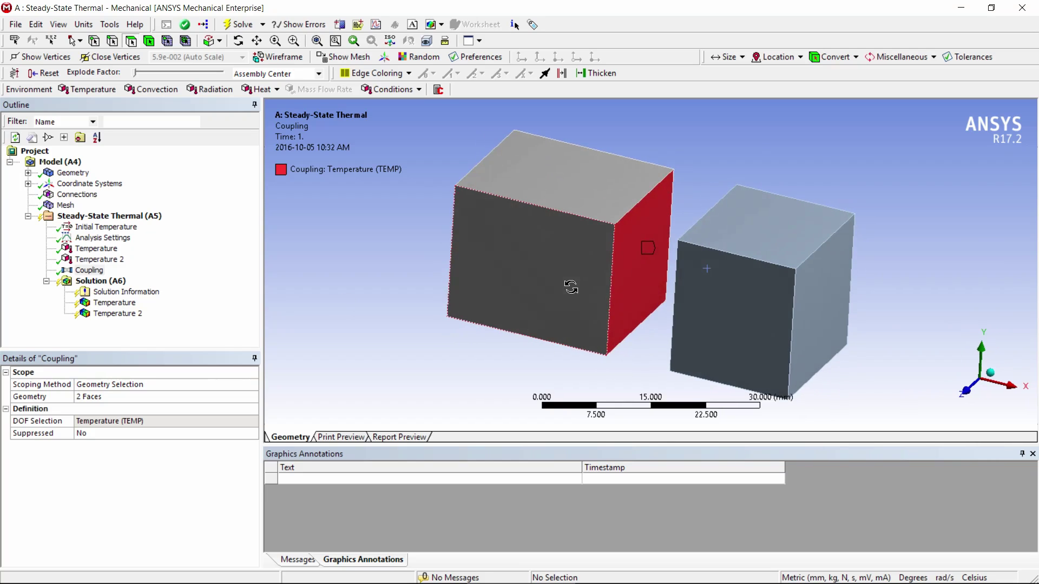
Re-solve and inspect both temperature results, with the coupled faces at a uniform 55.191 °C
right_click(101, 281)
left_click(122, 311)
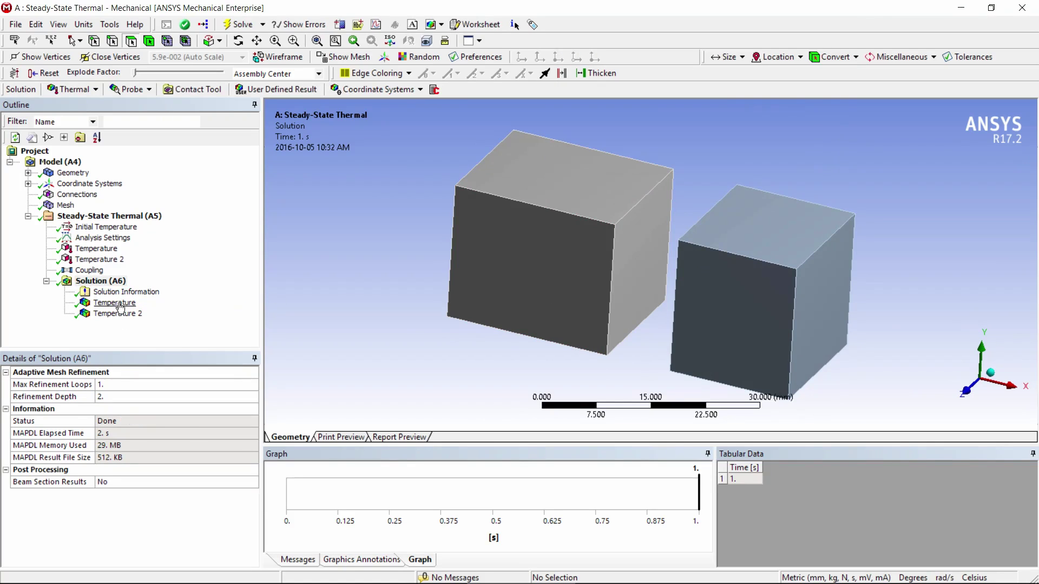
left_click(114, 303)
left_click_drag(495, 312, 675, 268)
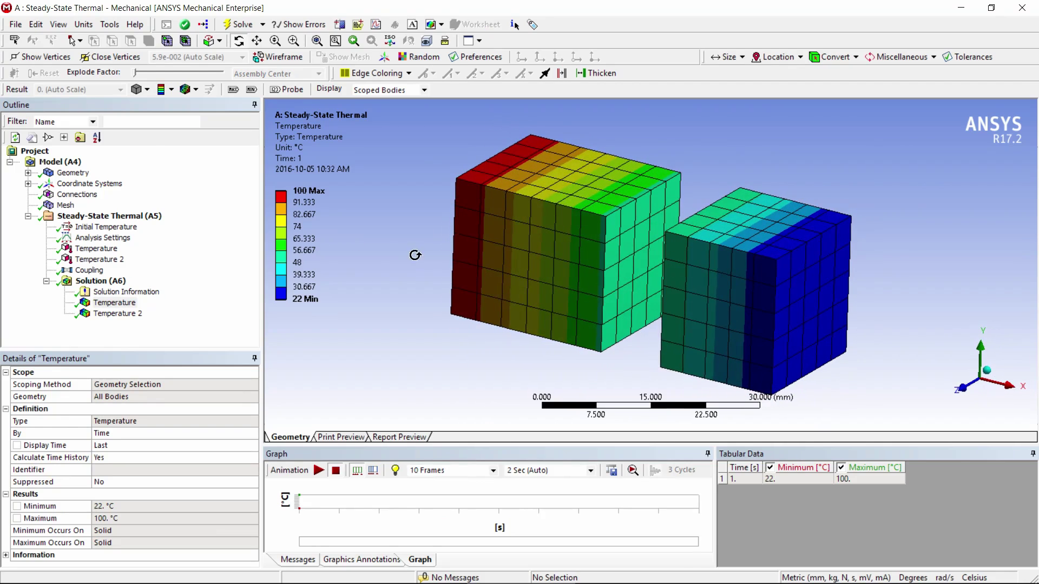
left_click(122, 315)
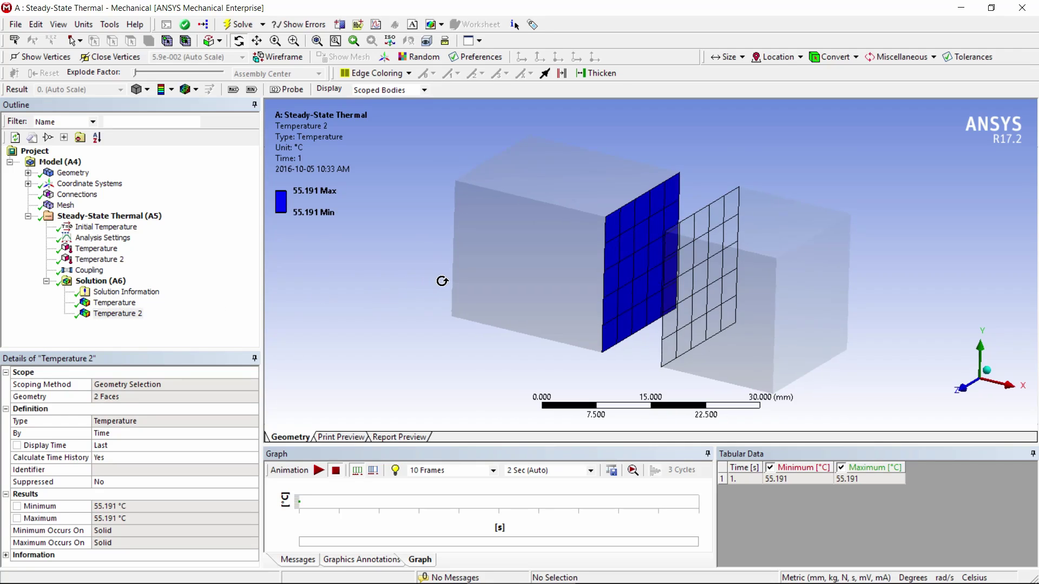
left_click_drag(462, 277, 655, 268)
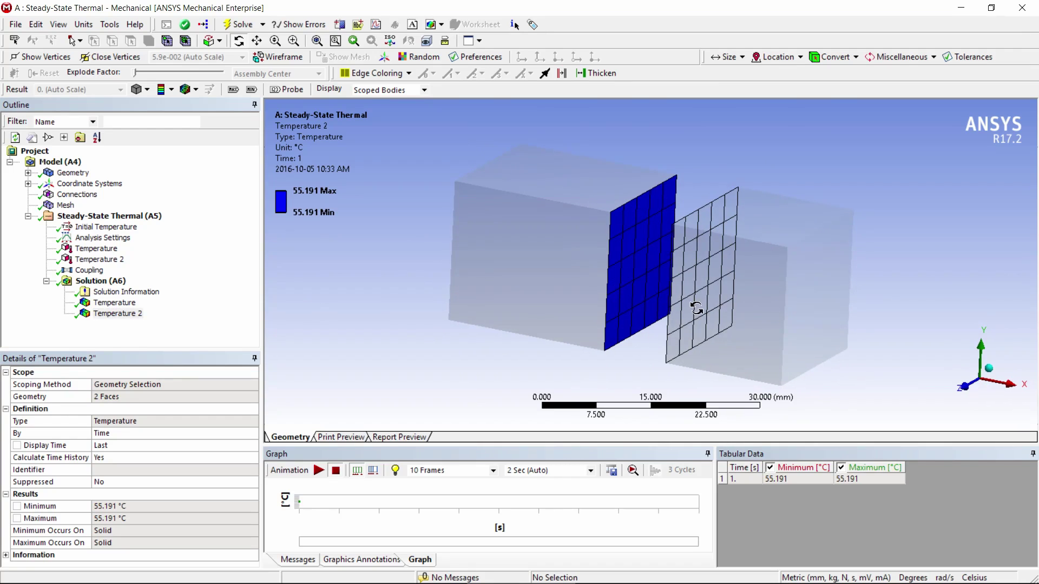
mouse_move(697, 308)
left_mouse_down()
mouse_move(812, 318)
mouse_move(742, 305)
mouse_move(698, 320)
mouse_move(686, 312)
left_mouse_up()
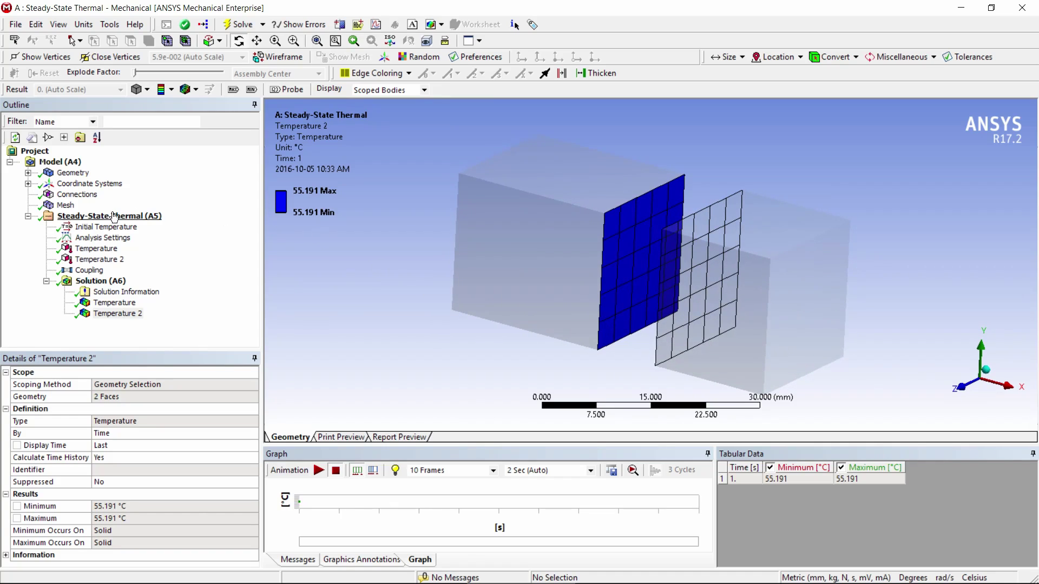
Delete the temperature Coupling from the thermal analysis
right_click(97, 272)
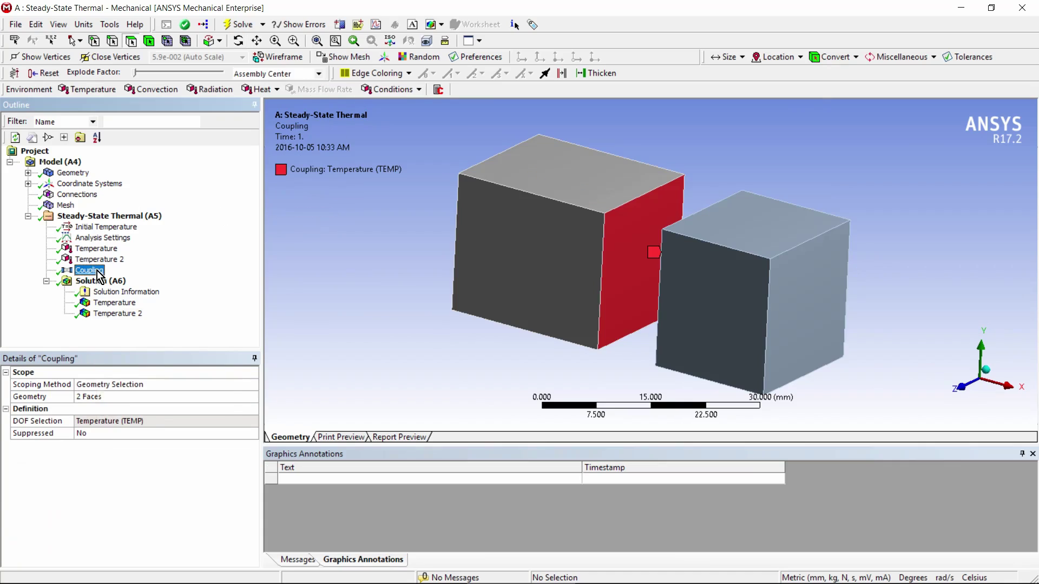
left_click(126, 364)
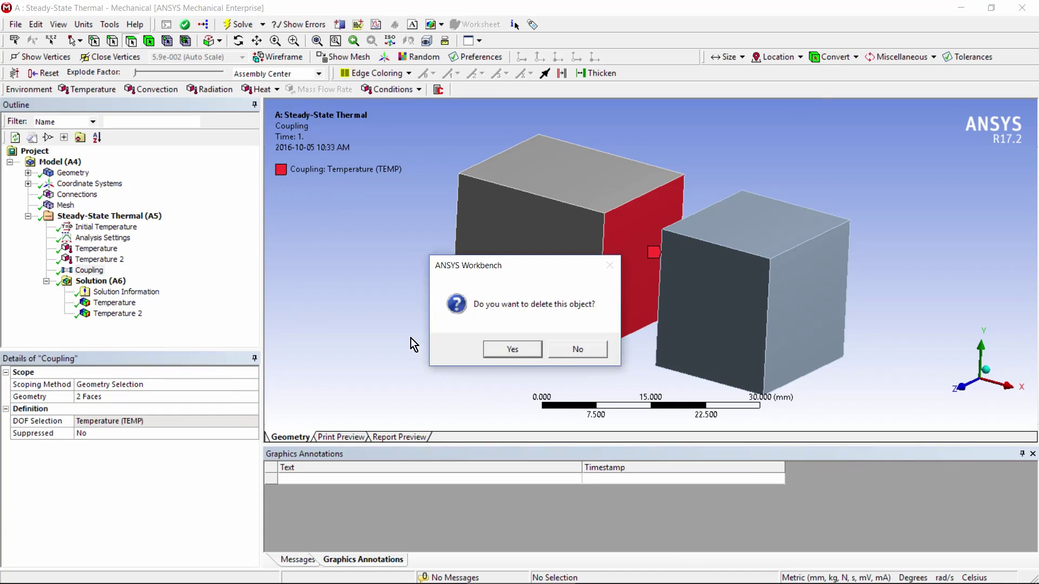
left_click(512, 349)
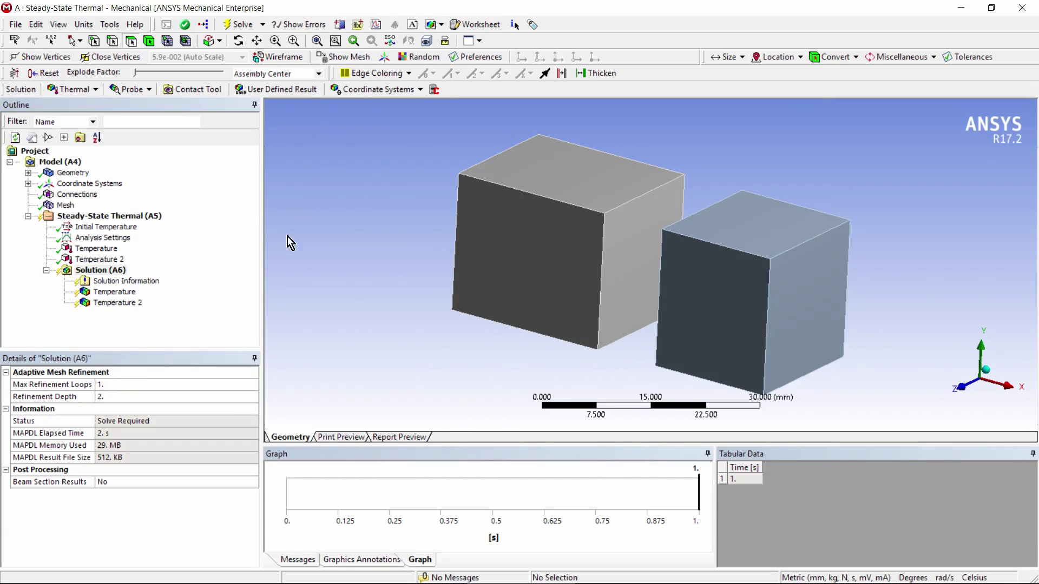
Insert a Manual Contact Region under Connections and widen the Outline panel
right_click(97, 199)
mouse_move(133, 206)
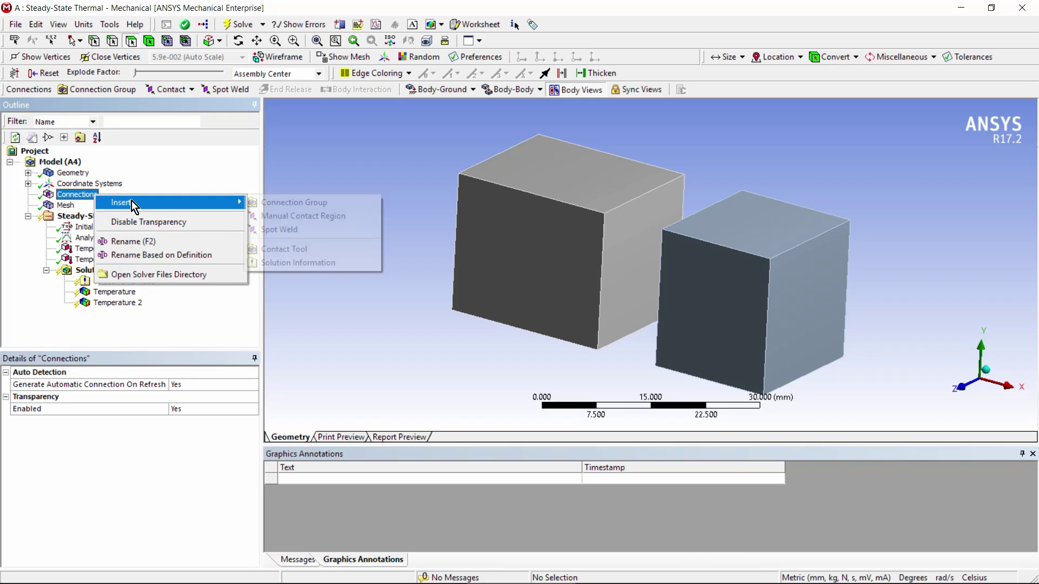
left_click(294, 215)
left_click_drag(426, 285, 514, 288)
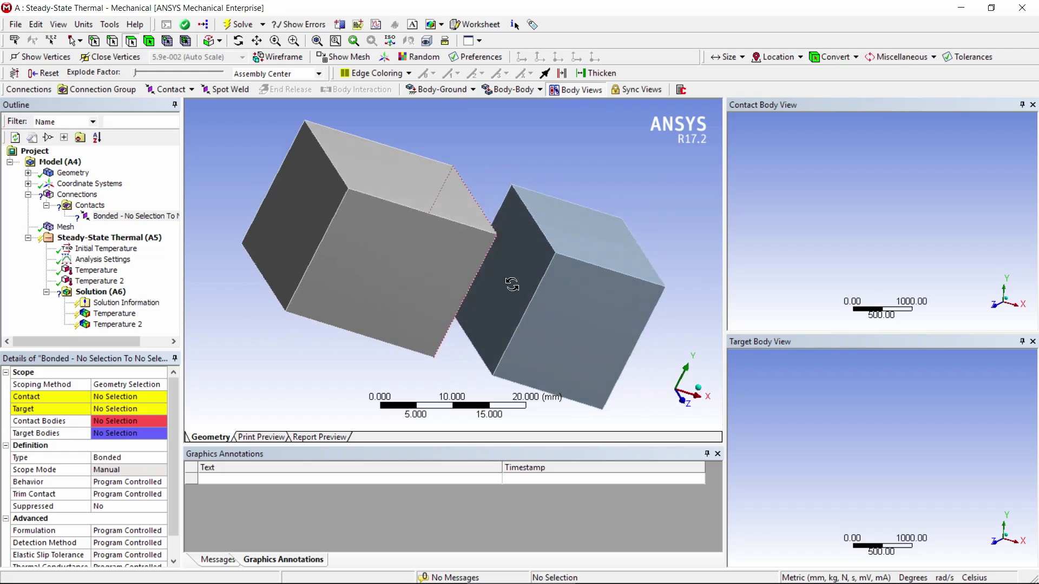
middle_click_drag(506, 283, 441, 245)
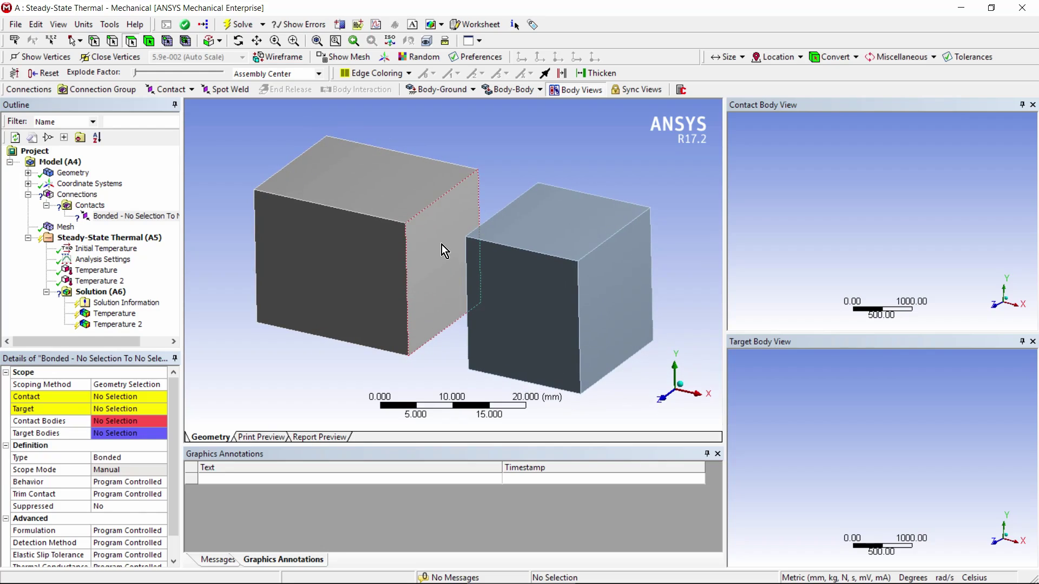
left_click_drag(183, 241, 251, 243)
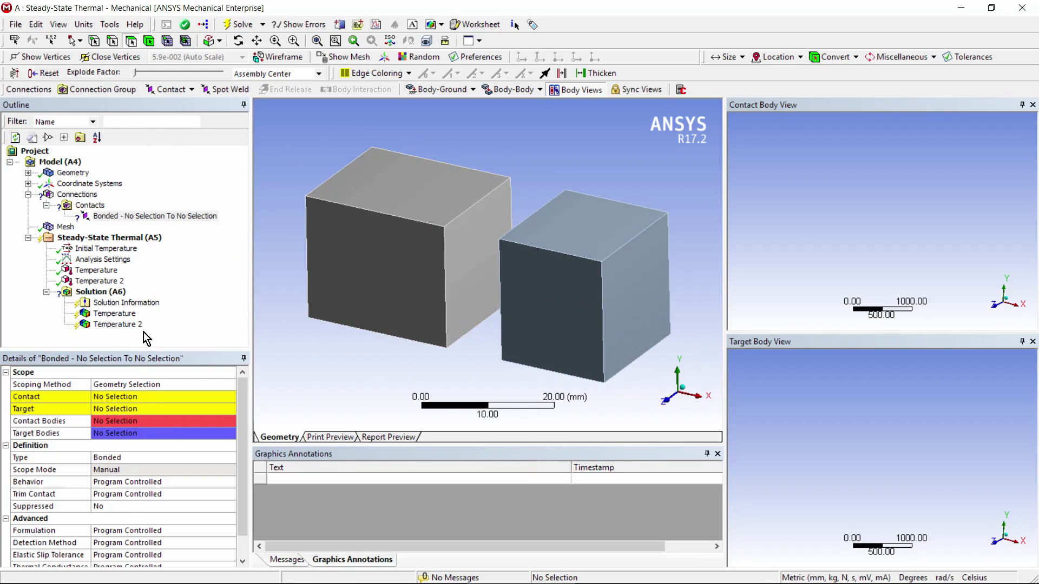
Assign the left block's right face as contact and the right block's facing face as target
left_click(120, 398)
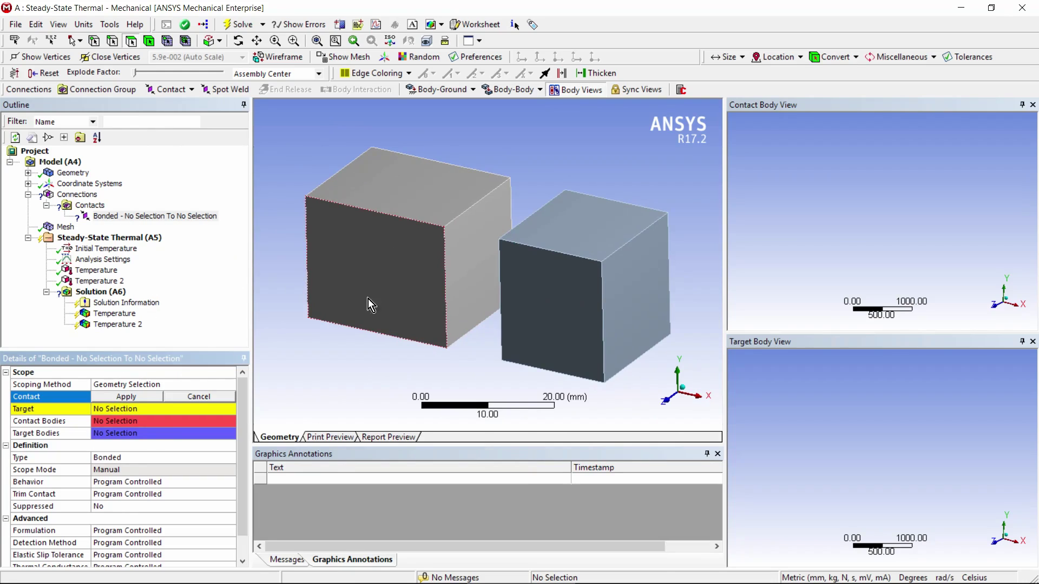
left_click(463, 257)
left_click(140, 398)
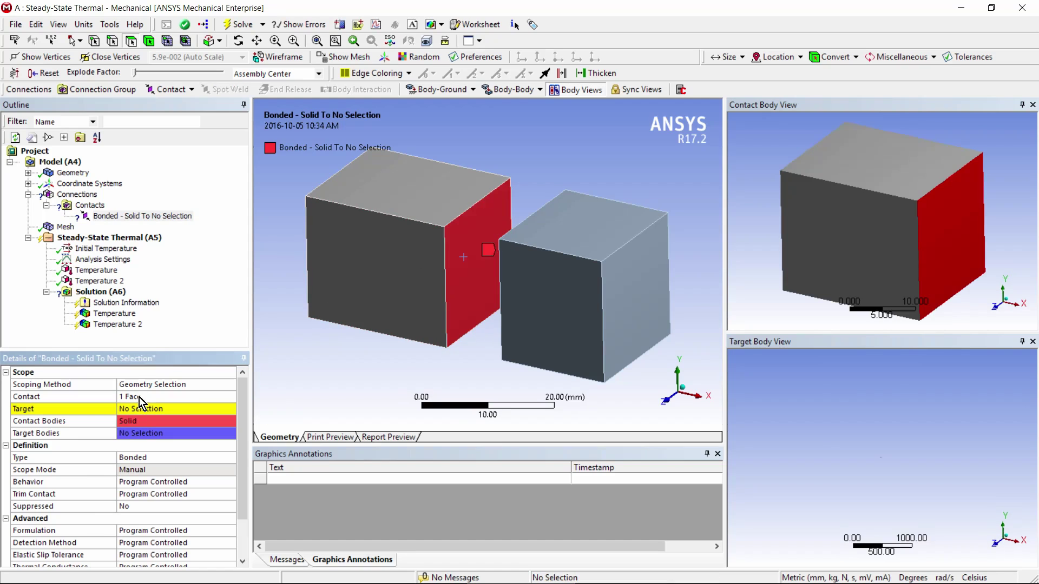
middle_click_drag(384, 313, 540, 287)
left_click(540, 286)
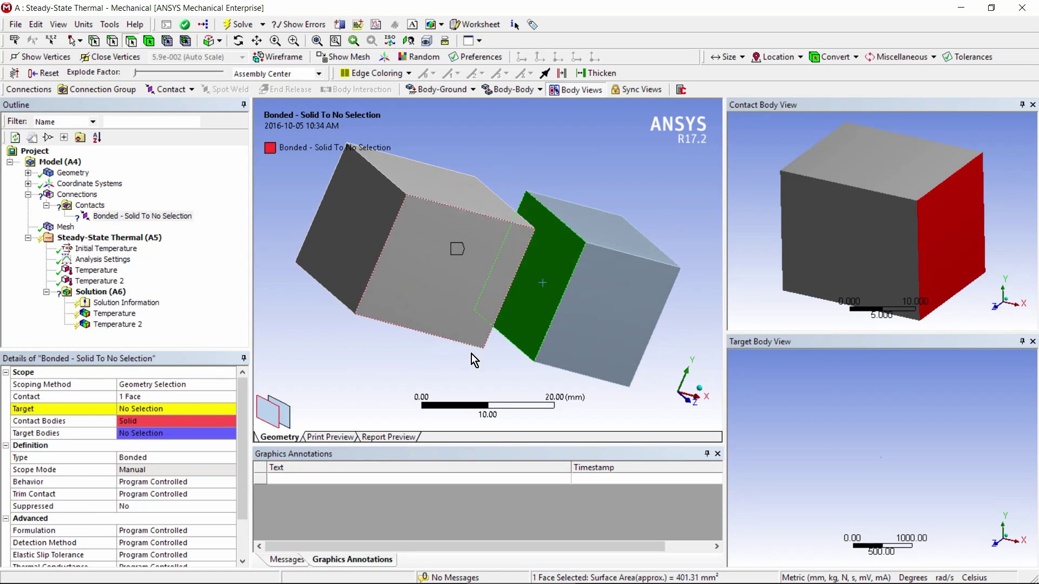
left_click(155, 407)
left_click(148, 408)
Set the contact Behavior to Asymmetric and the Formulation to Pure Penalty
left_click_drag(242, 406, 241, 440)
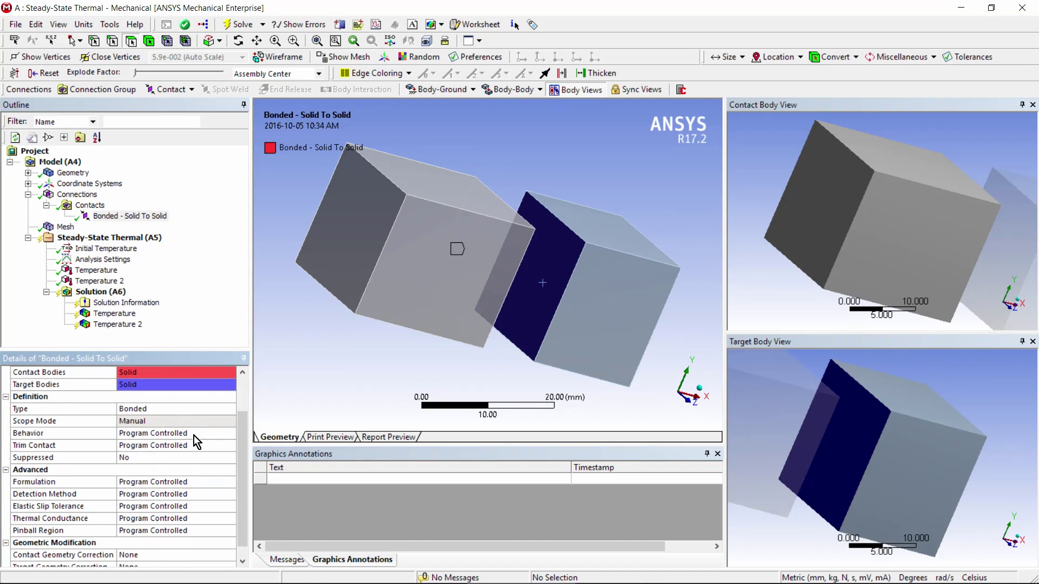
left_click(196, 435)
left_click(231, 433)
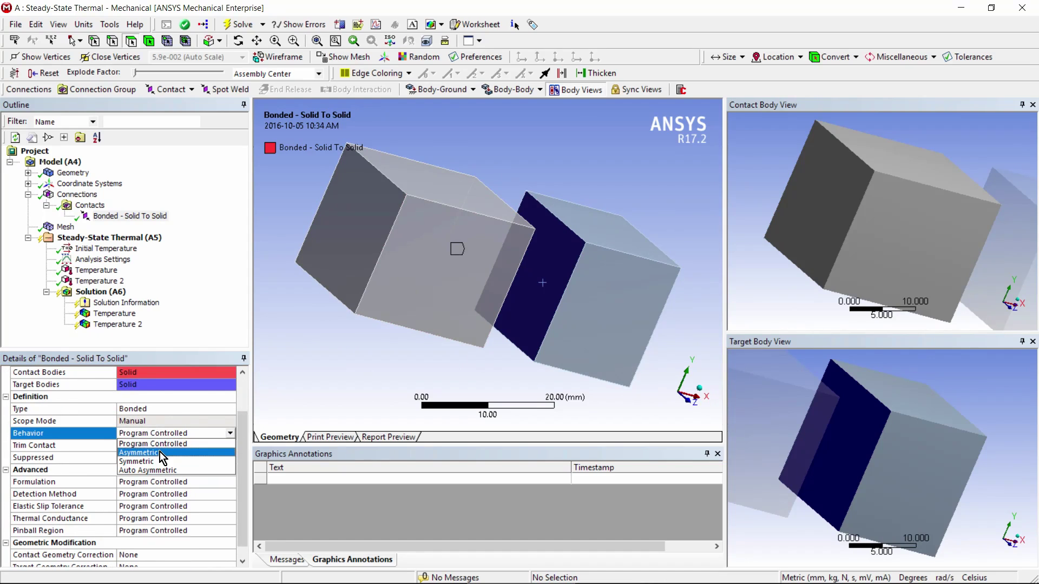
left_click(160, 452)
middle_click_drag(484, 405, 355, 490)
left_click_drag(244, 449, 227, 491)
left_click(216, 473)
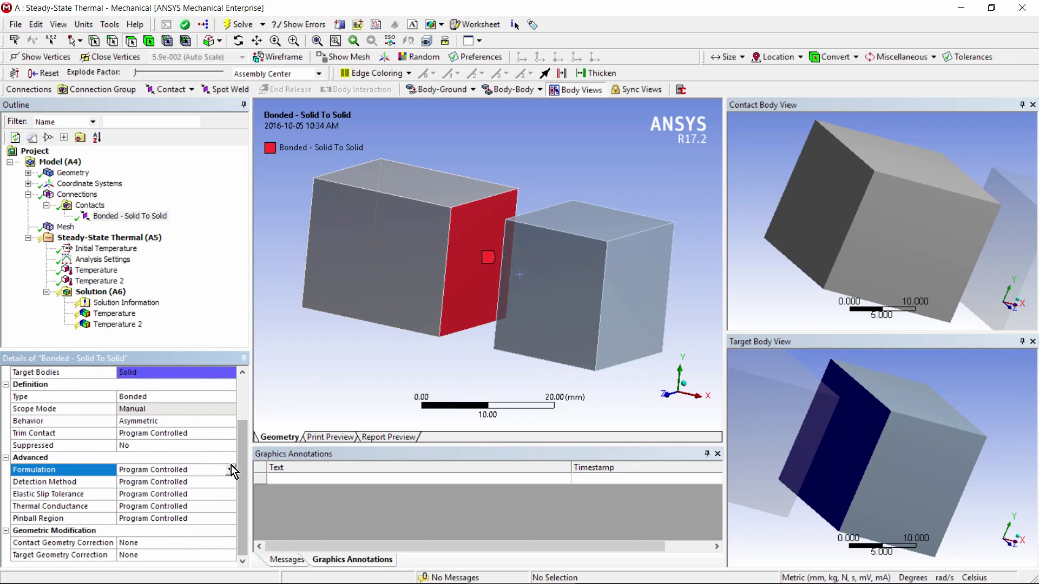
left_click(231, 470)
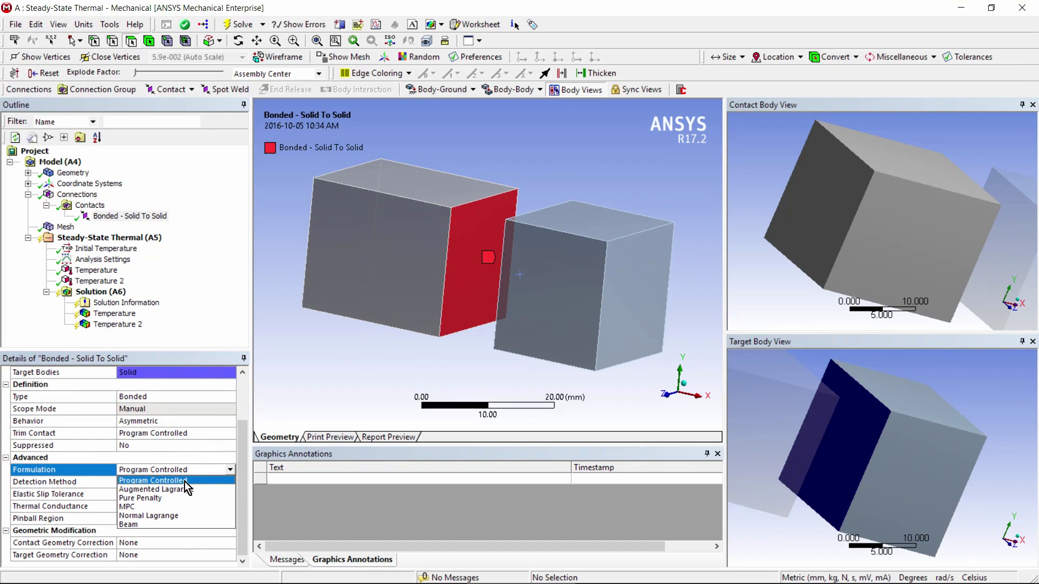
left_click(160, 499)
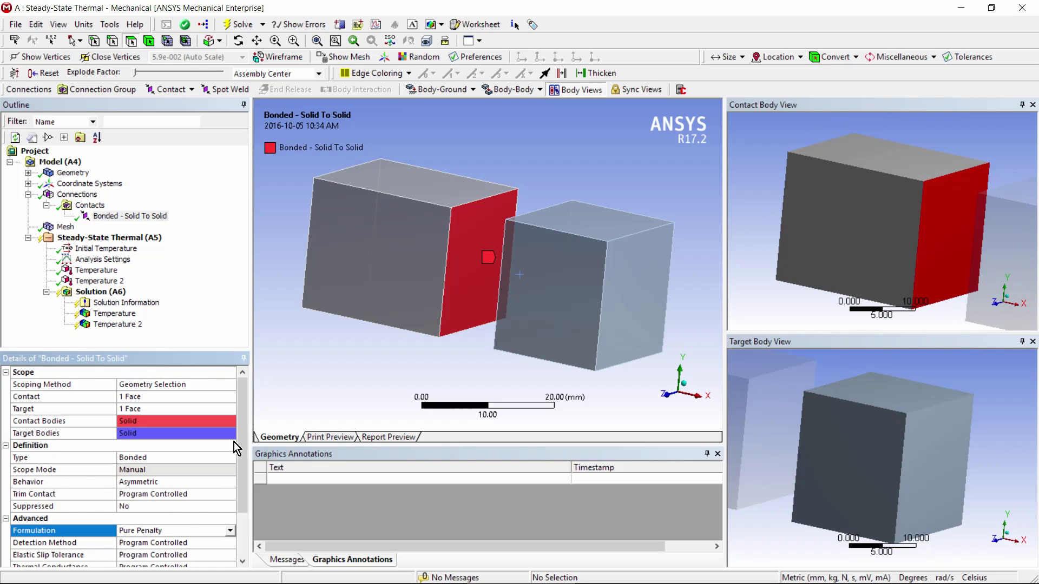
scroll(242, 439, "down", 1)
left_click_drag(243, 439, 243, 455)
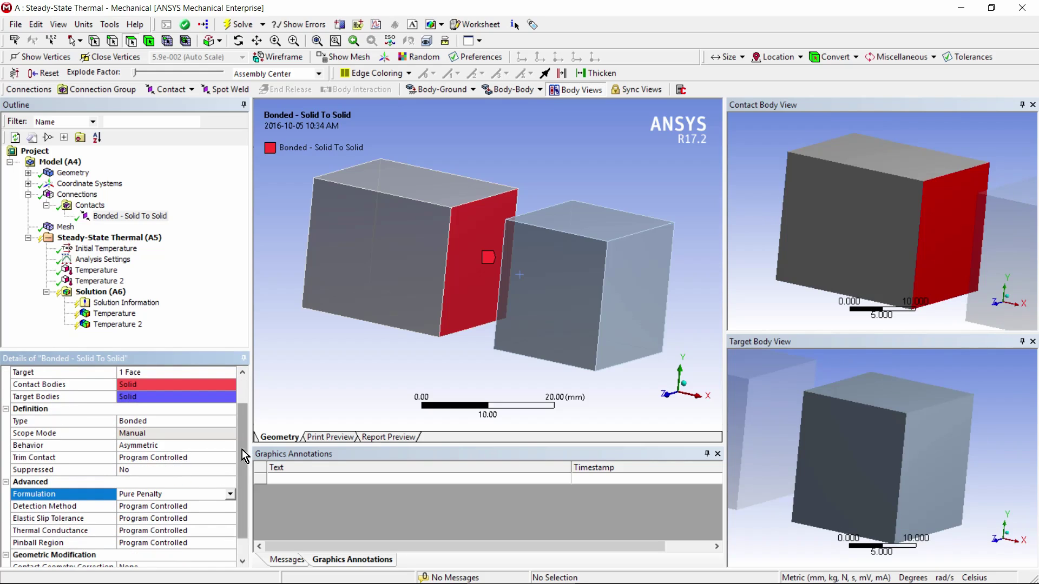
scroll(241, 462, "down", 1)
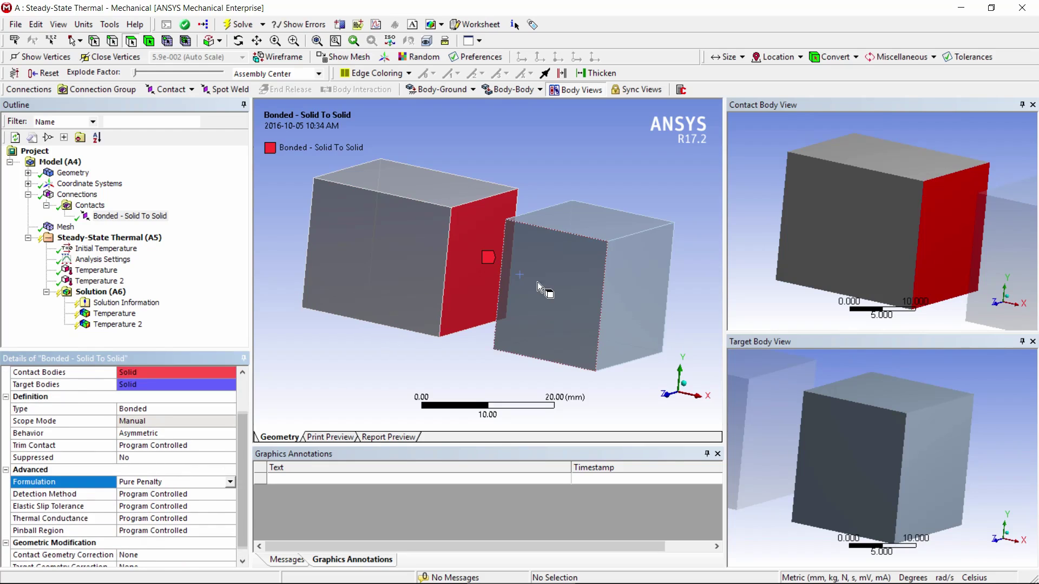
middle_click_drag(483, 284, 407, 322)
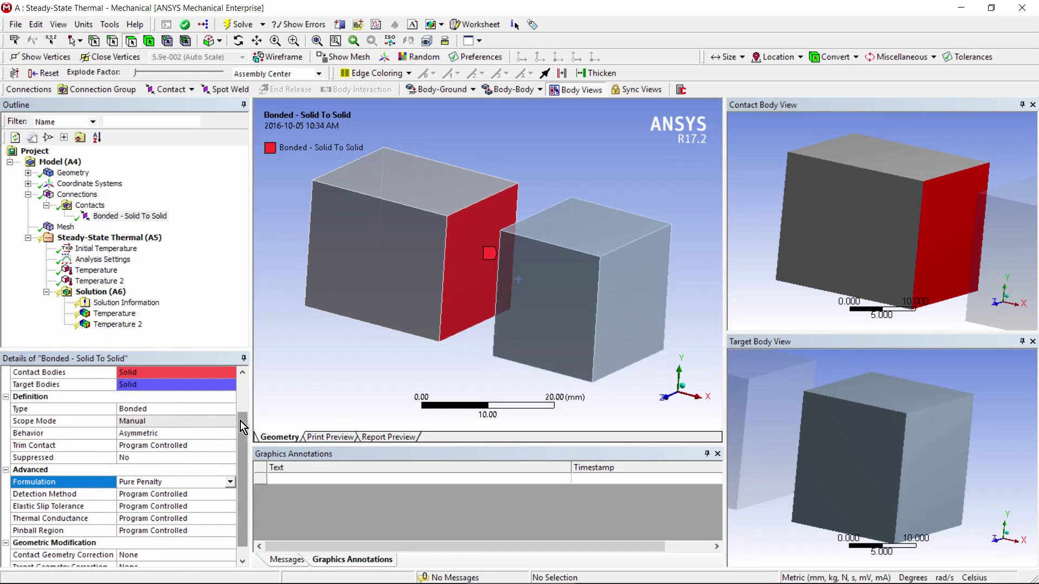
scroll(240, 423, "down", 1)
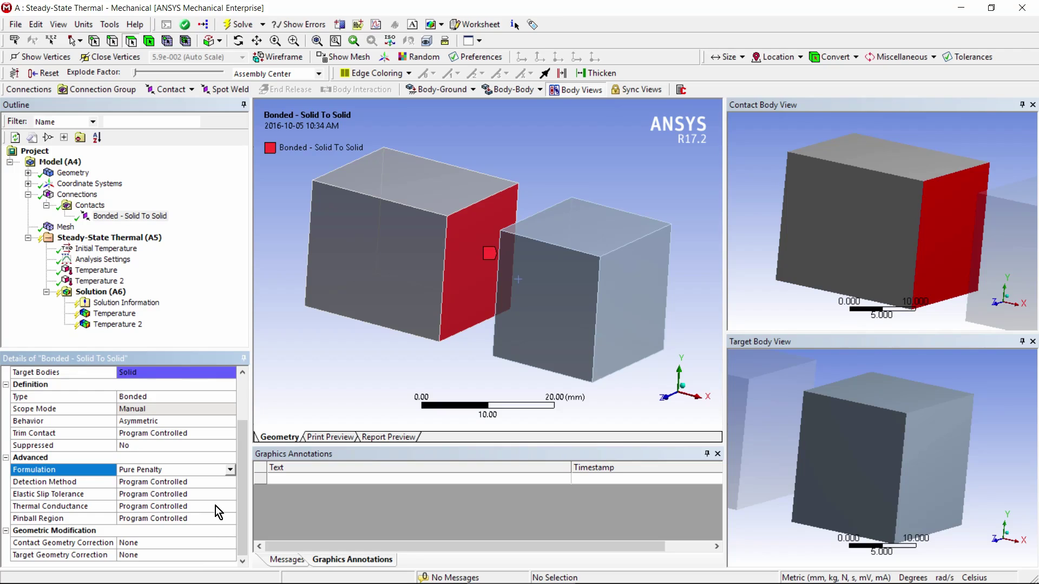
middle_click_drag(480, 281, 456, 248)
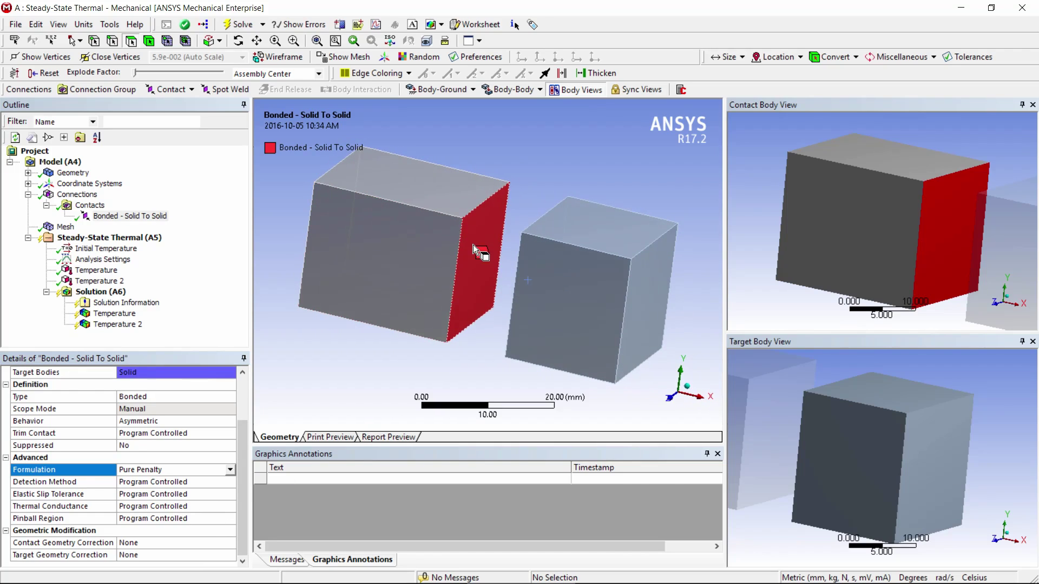
middle_click_drag(535, 261, 520, 279)
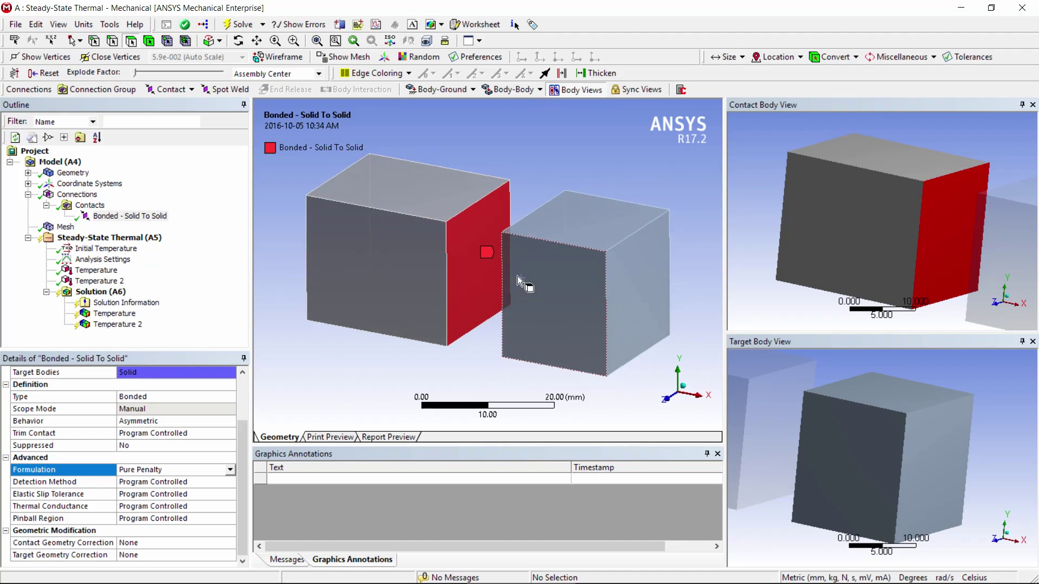
Set the contact's Thermal Conductance to Manual with a value of 0.05 W/mm²·°C
left_click(229, 506)
left_click(231, 507)
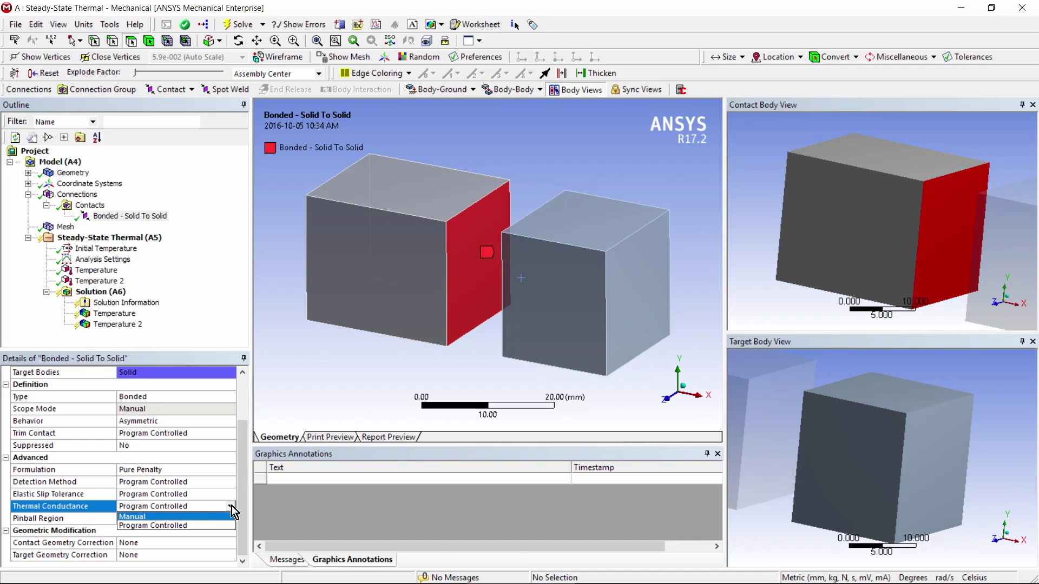
left_click(152, 518)
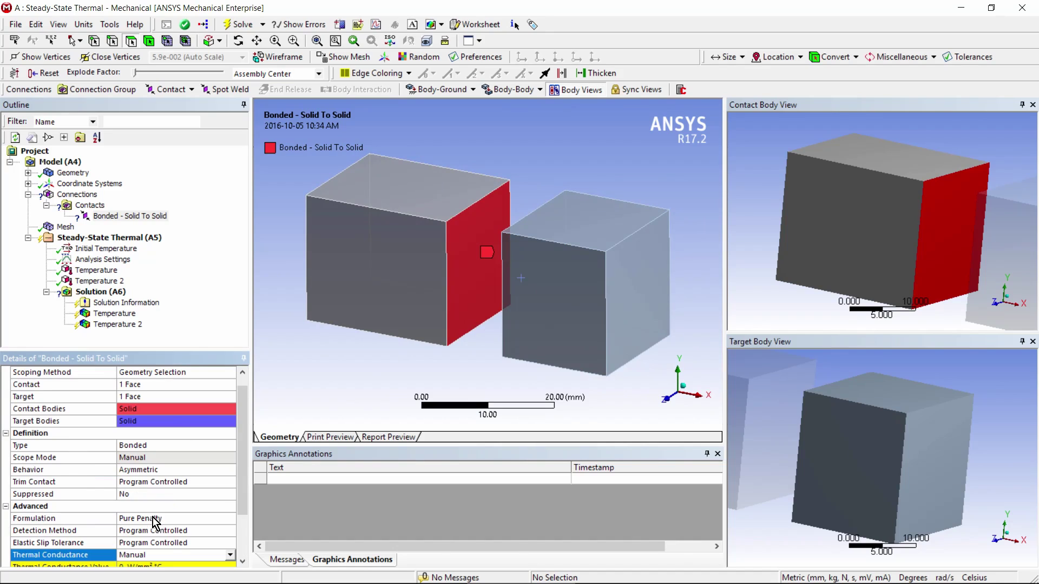
left_click_drag(185, 349, 195, 258)
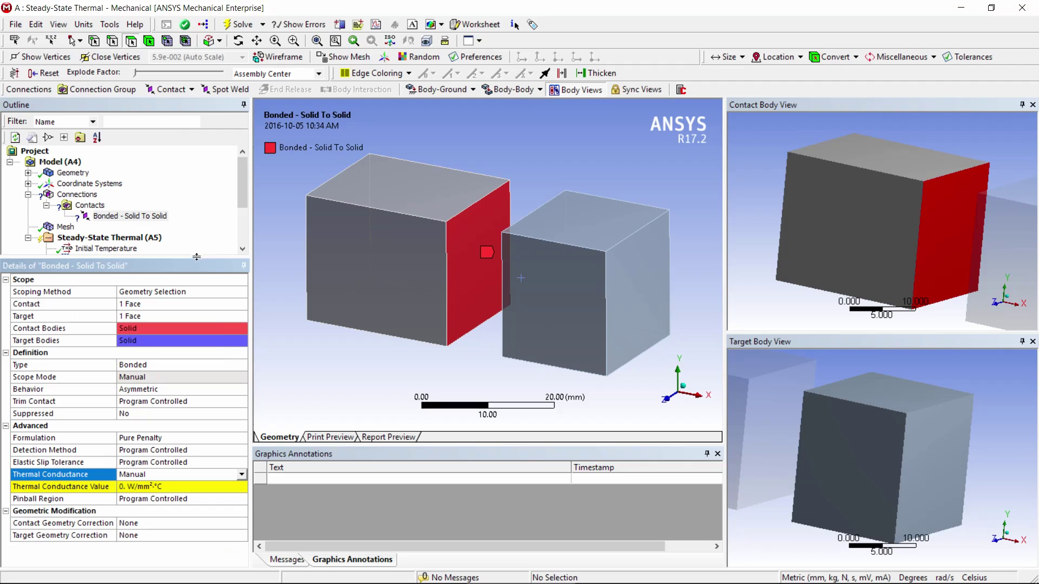
left_click(187, 486)
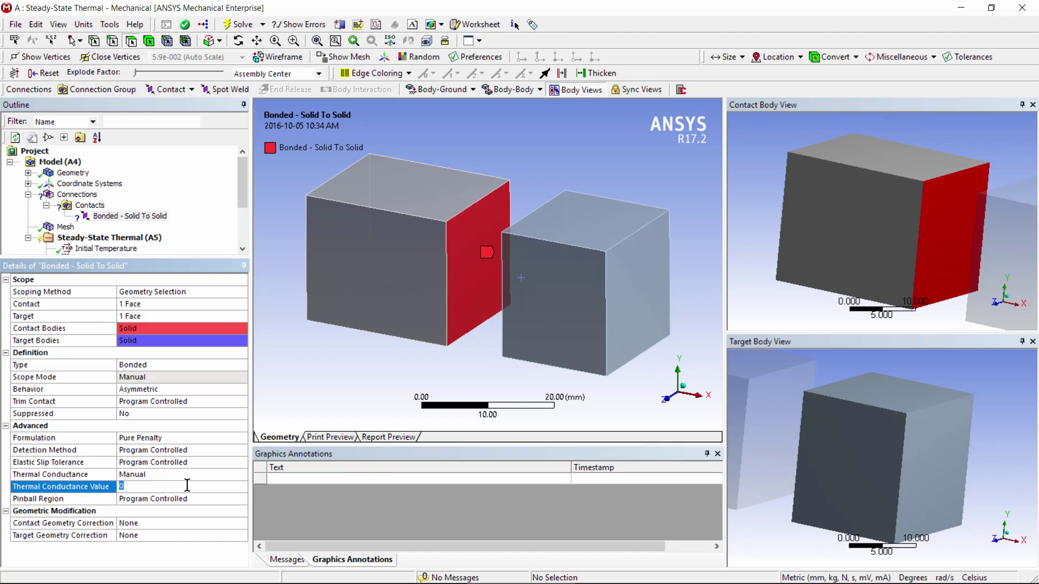
left_click(84, 24)
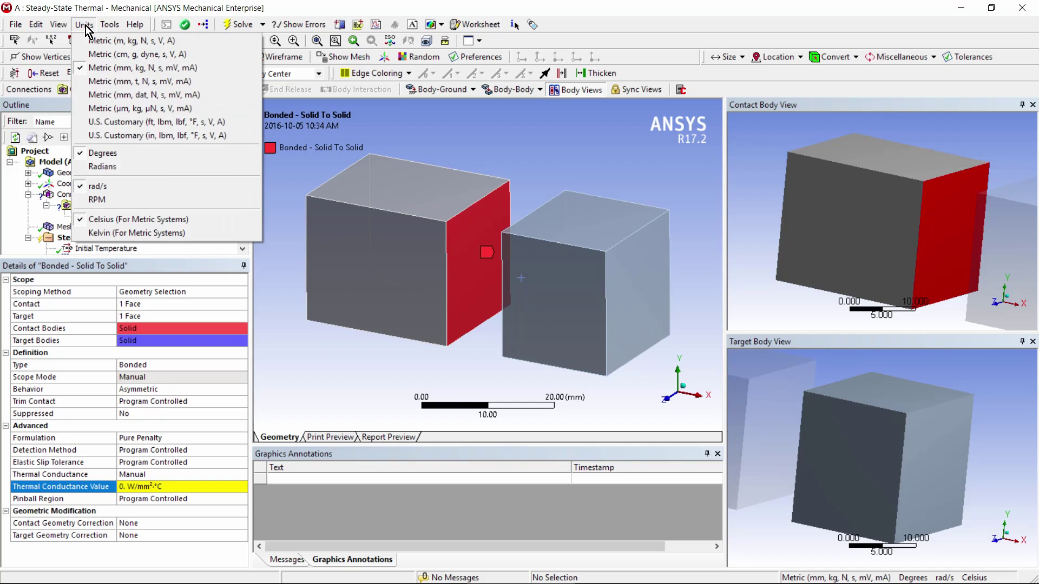
left_click(173, 487)
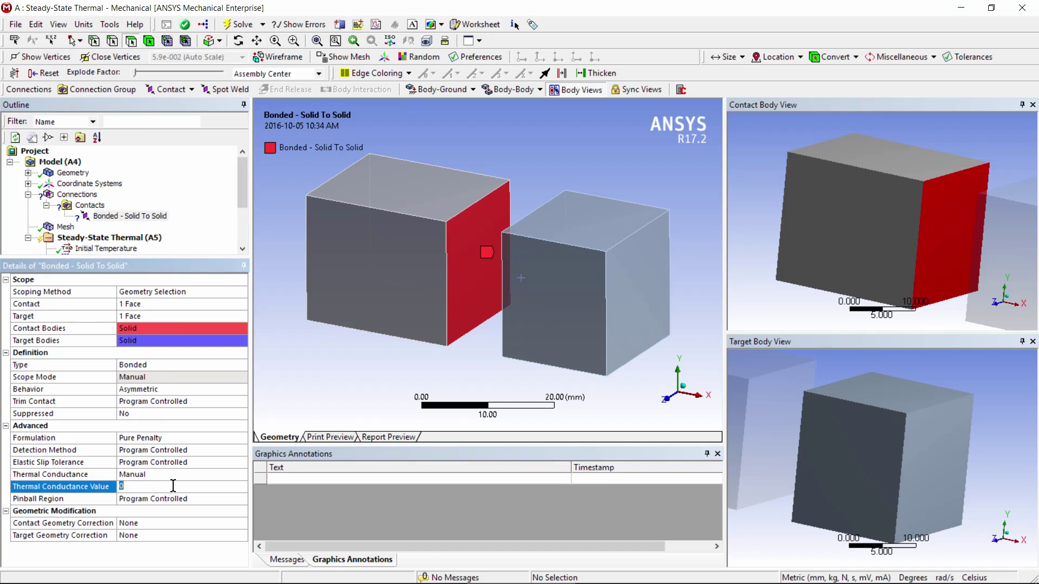
type(".05")
key("Return")
middle_click_drag(411, 293, 421, 242)
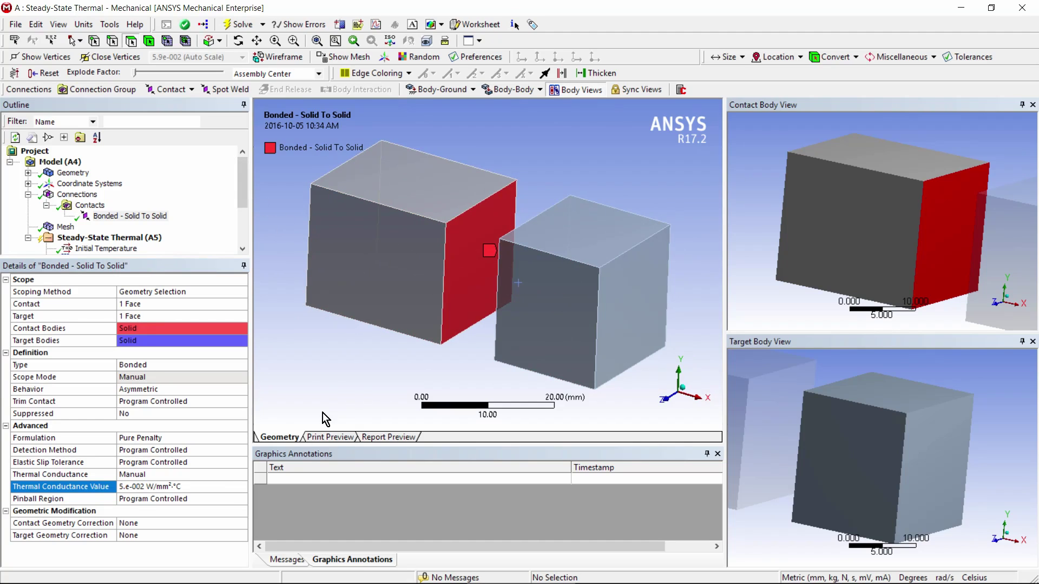
Set the Pinball Region to Radius and enter a 15 mm pinball radius
left_click(210, 499)
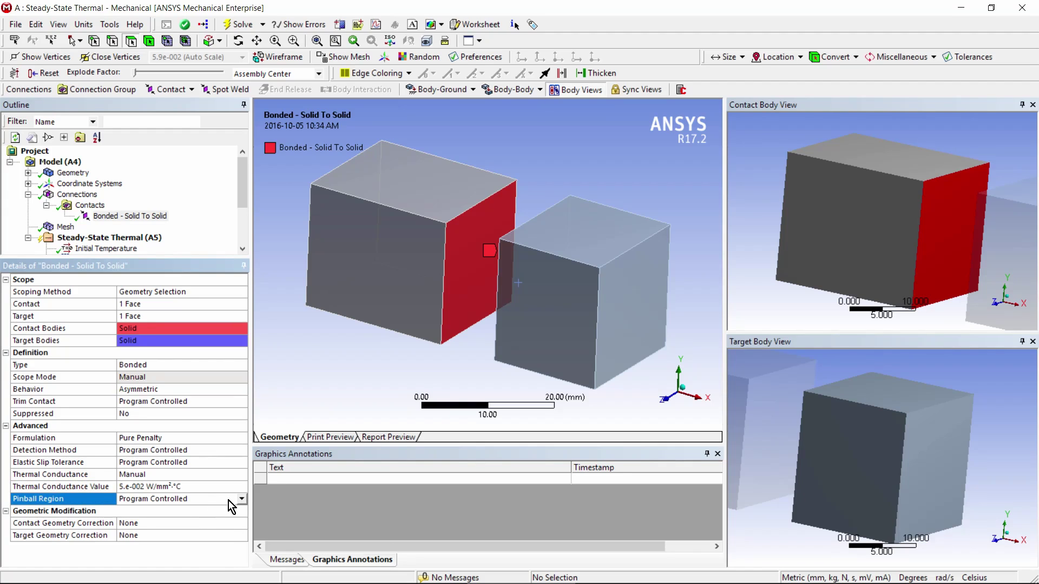
left_click(242, 499)
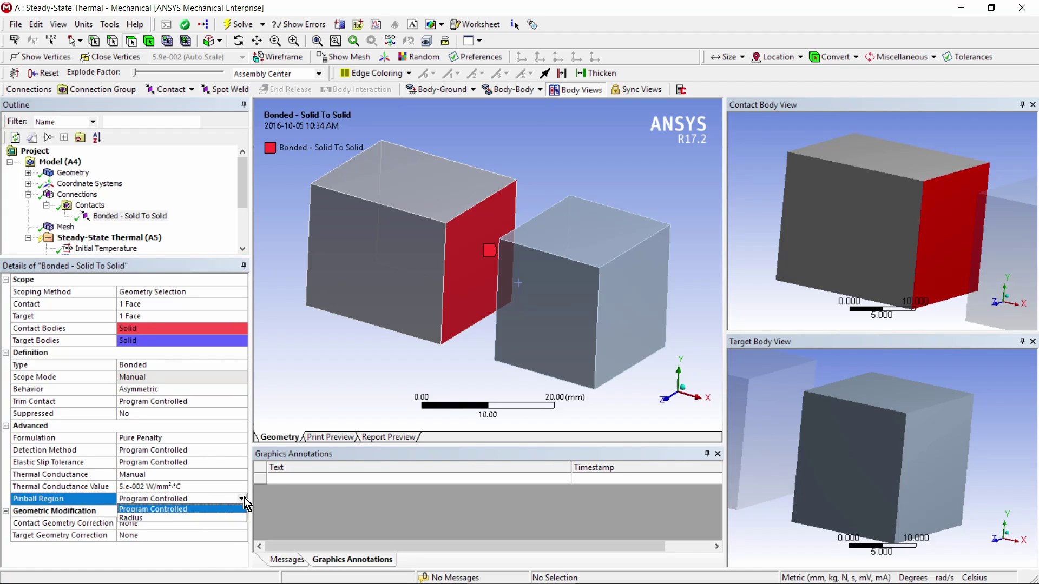
left_click(138, 516)
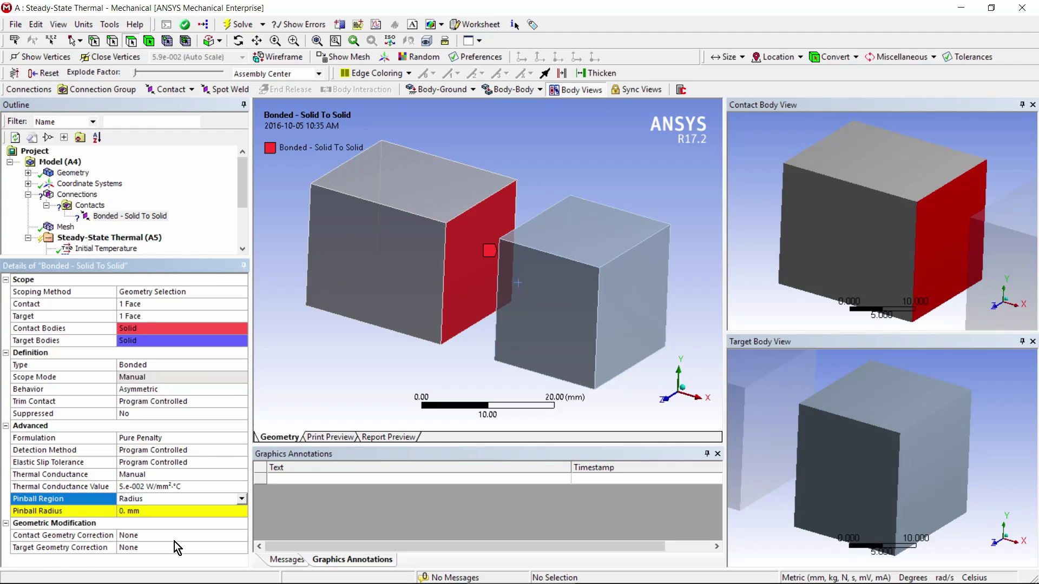
middle_click_drag(617, 428, 489, 455)
left_click(182, 511)
type("15")
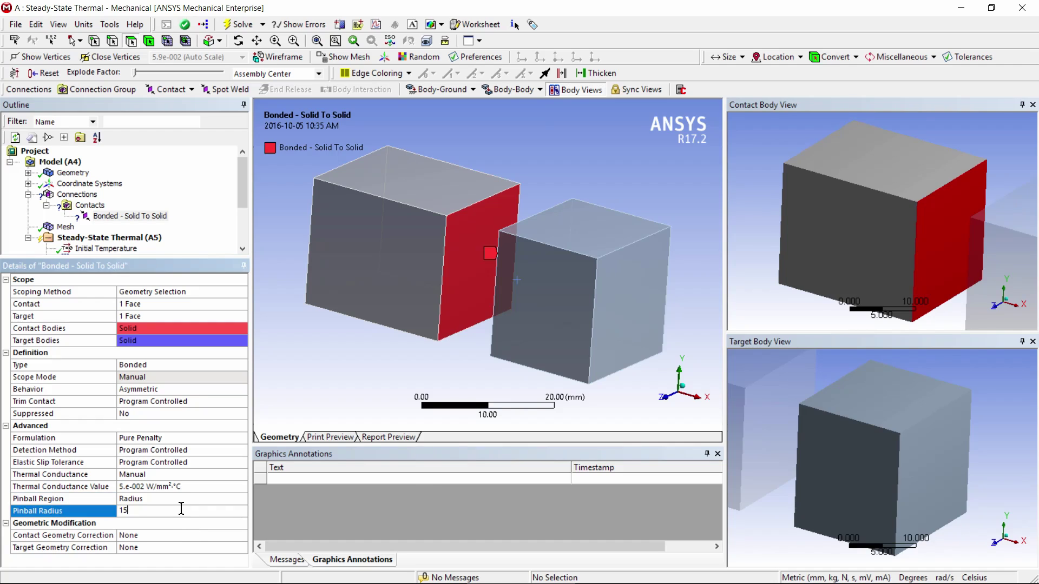
key("Return")
middle_click_drag(481, 396, 506, 391)
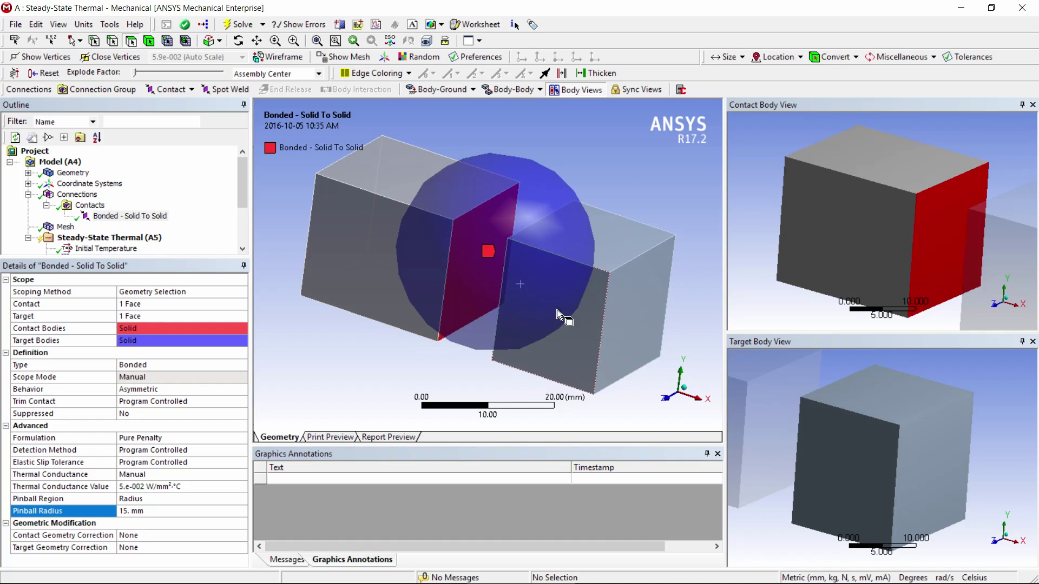
Solve the thermal analysis and inspect the Temperature and Temperature 2 contours, 22–100 °C
left_click_drag(242, 190, 243, 266)
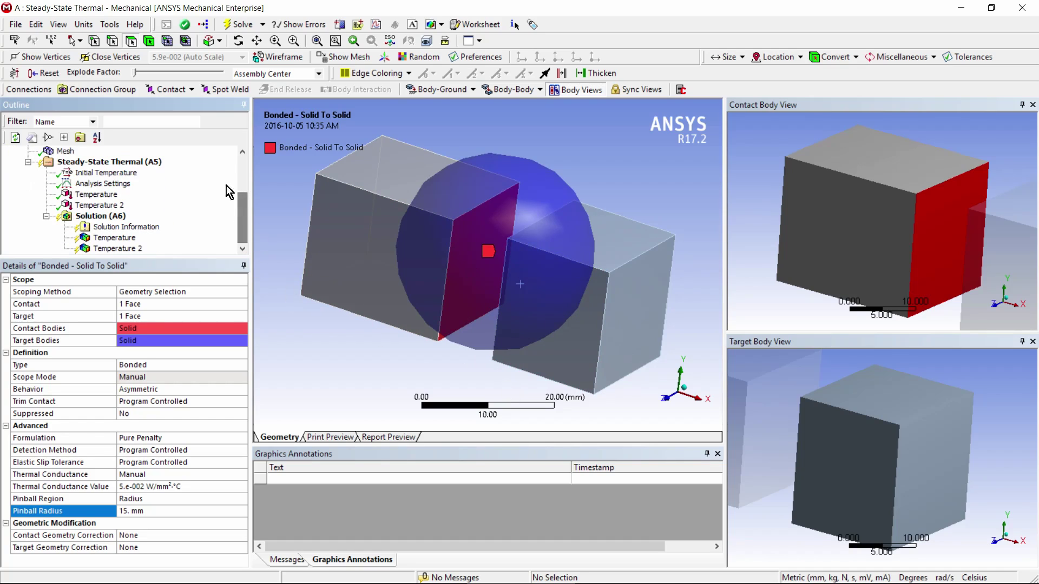
right_click(99, 216)
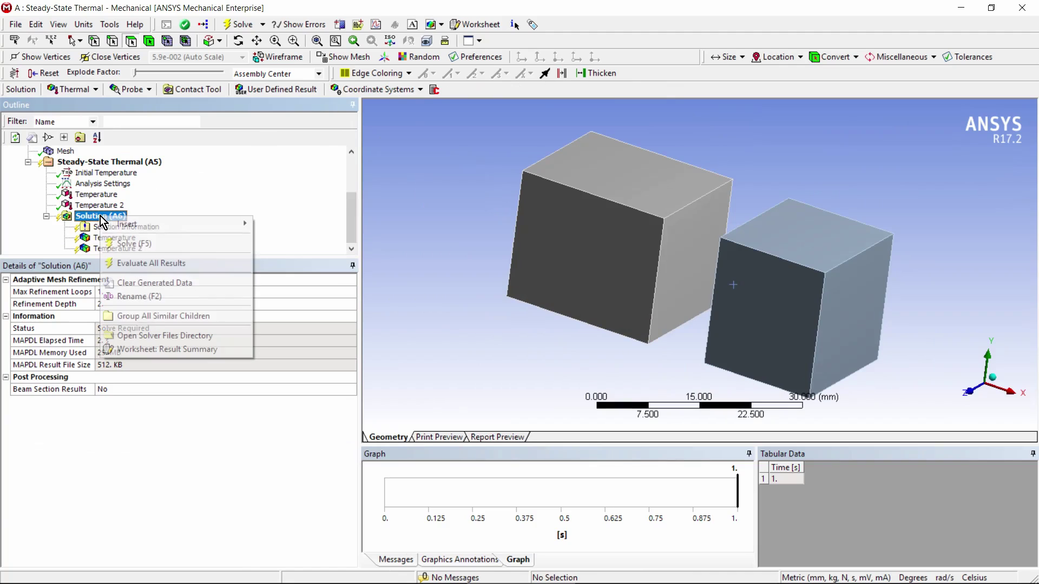
left_click(143, 244)
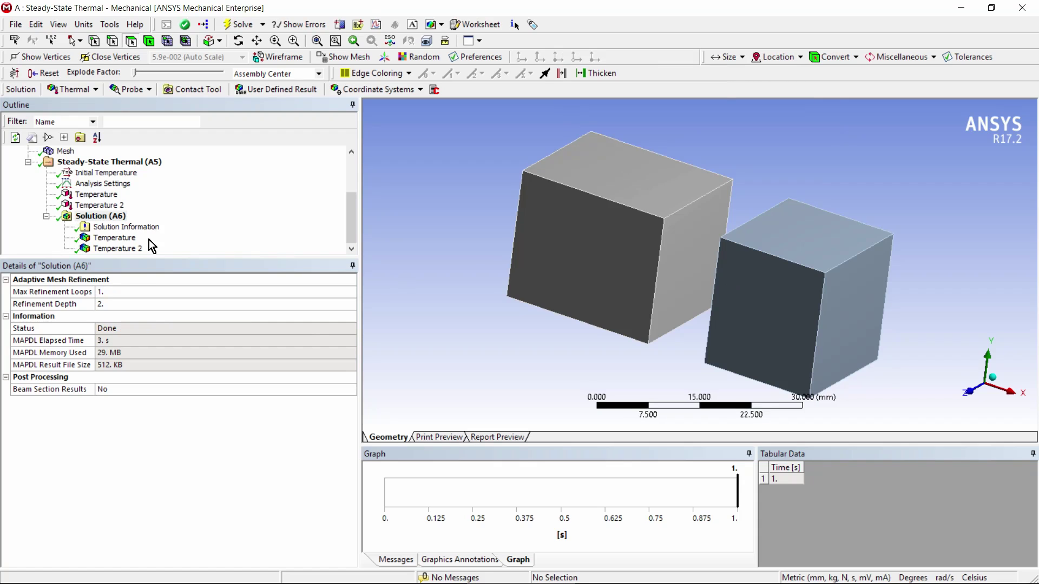
left_click(117, 238)
mouse_move(578, 320)
left_mouse_down()
mouse_move(659, 326)
mouse_move(567, 318)
left_mouse_up()
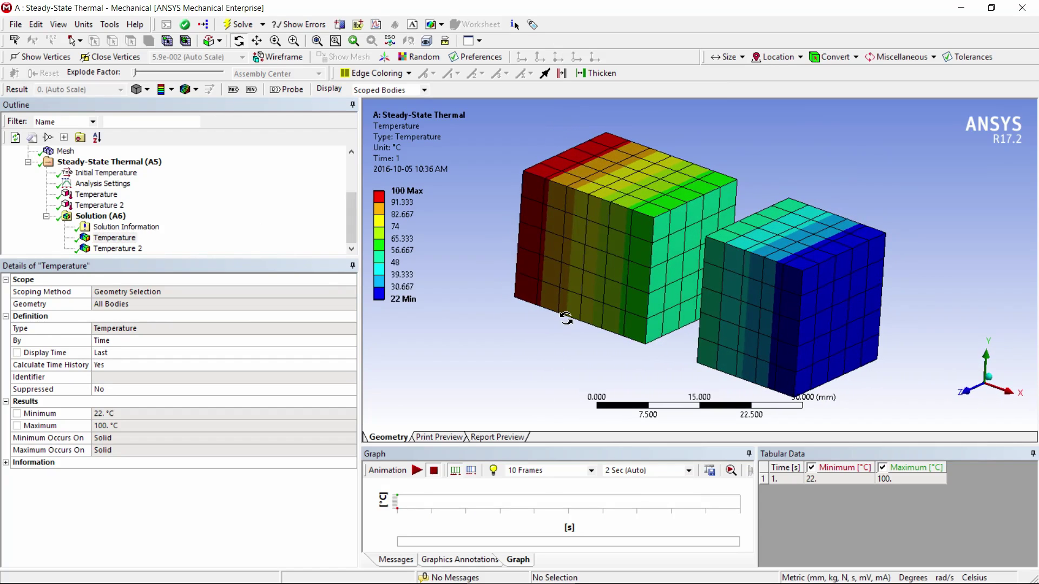
left_click(128, 249)
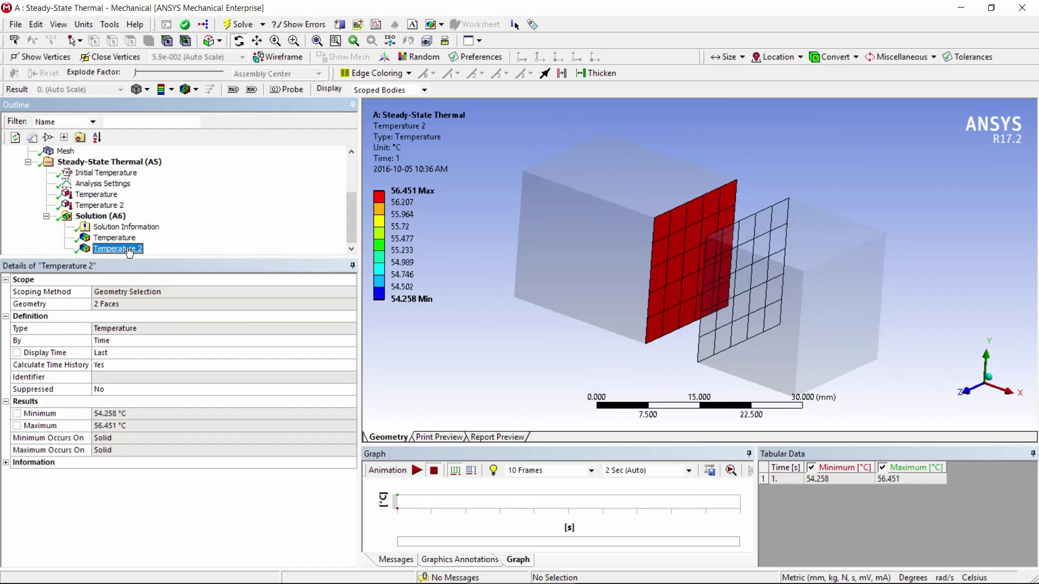
left_click_drag(622, 327, 675, 302)
left_click_drag(772, 266, 734, 274)
left_click_drag(668, 327, 680, 294)
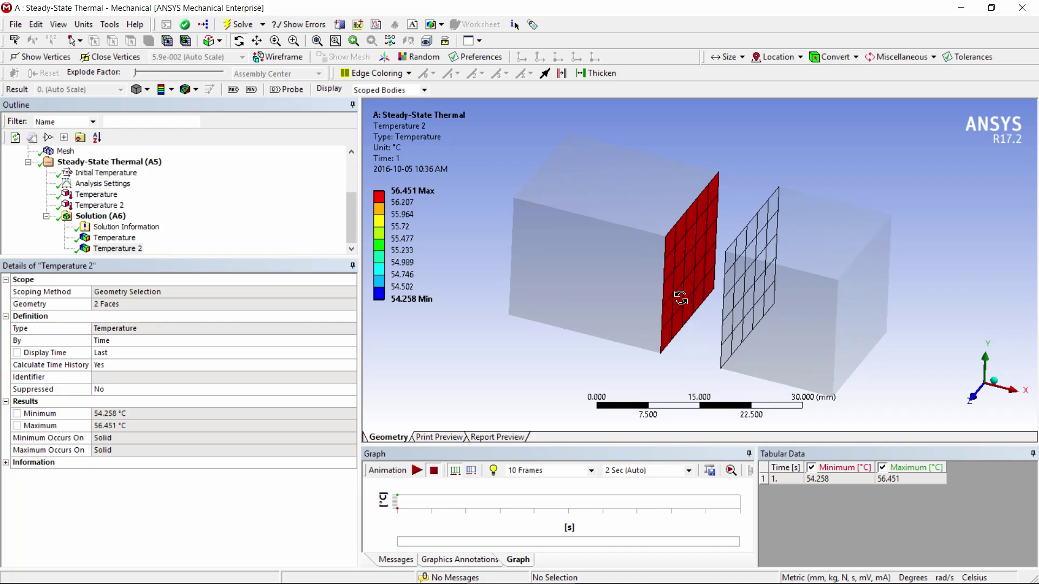
Review the bonded contact, then go back to the Temperature 2 result
left_click(353, 213)
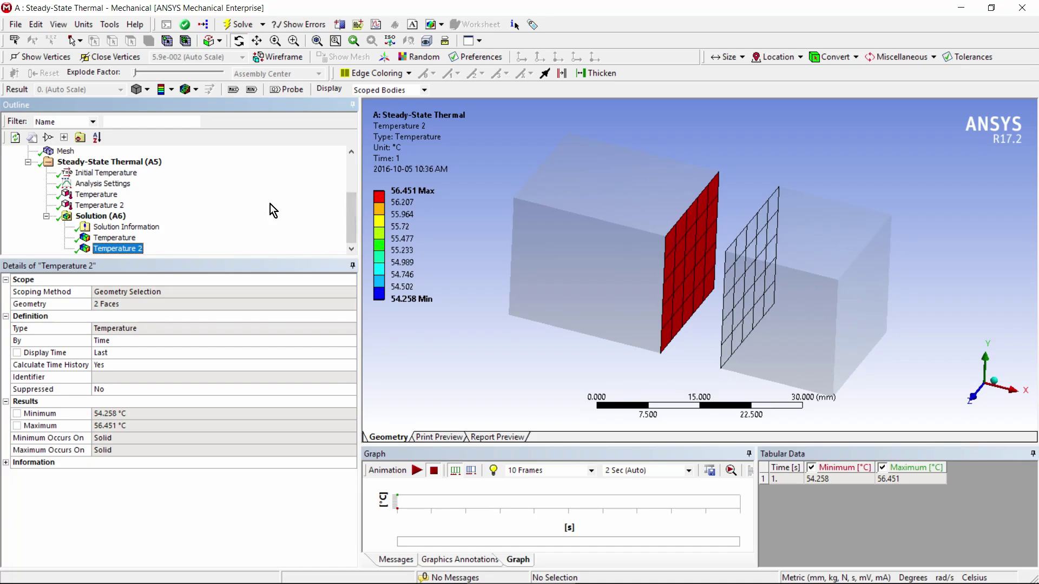
left_click_drag(352, 221, 352, 186)
left_click(135, 206)
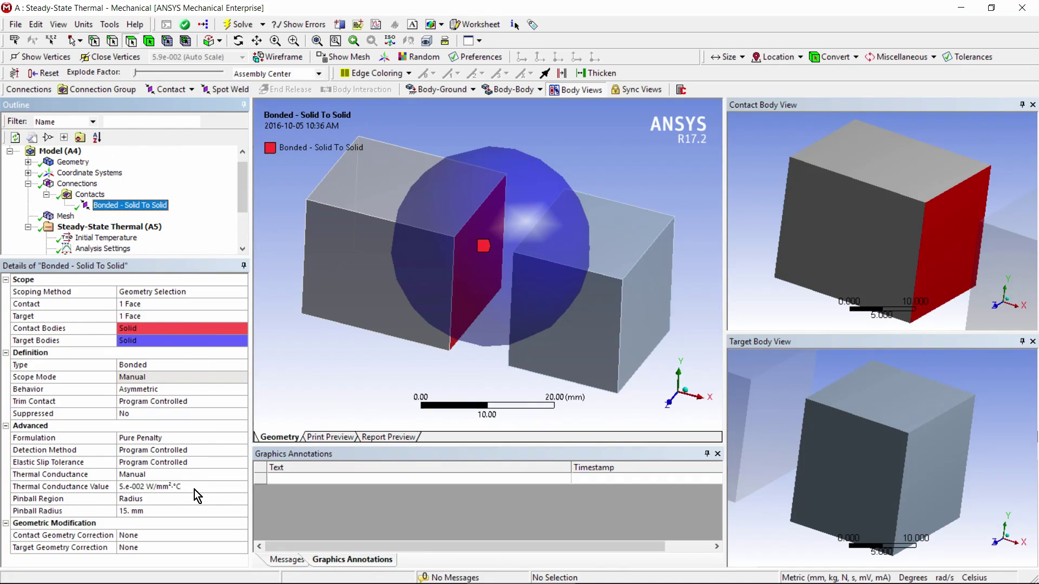
left_click_drag(242, 186, 227, 261)
left_click(101, 216)
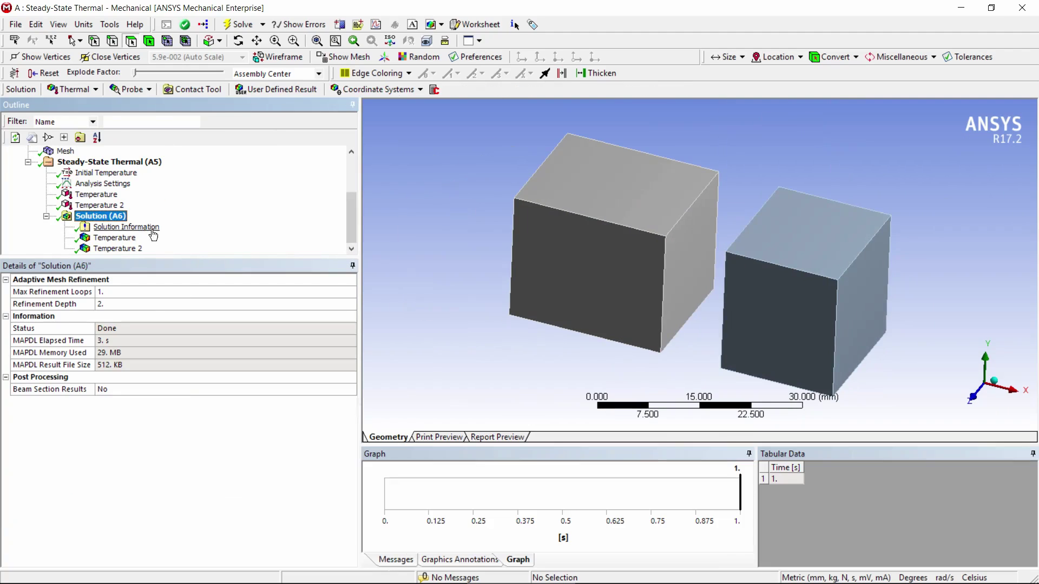
left_click(130, 248)
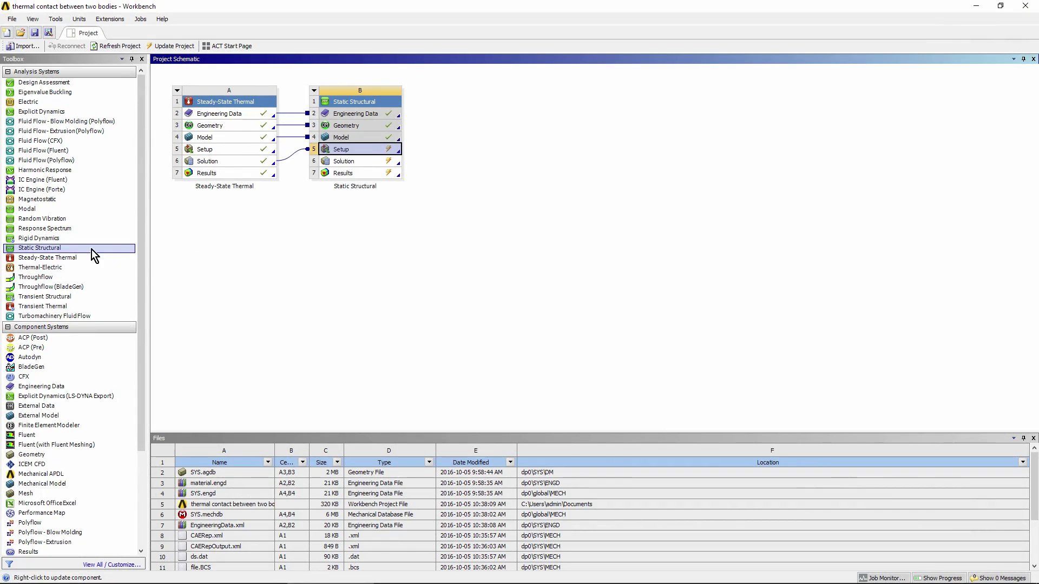
Drop Static Structural onto the Steady-State Thermal Solution cell to create a linked structural system
mouse_move(70, 248)
left_mouse_down()
mouse_move(165, 209)
mouse_move(200, 170)
mouse_move(224, 163)
mouse_move(123, 206)
mouse_move(82, 245)
left_mouse_up()
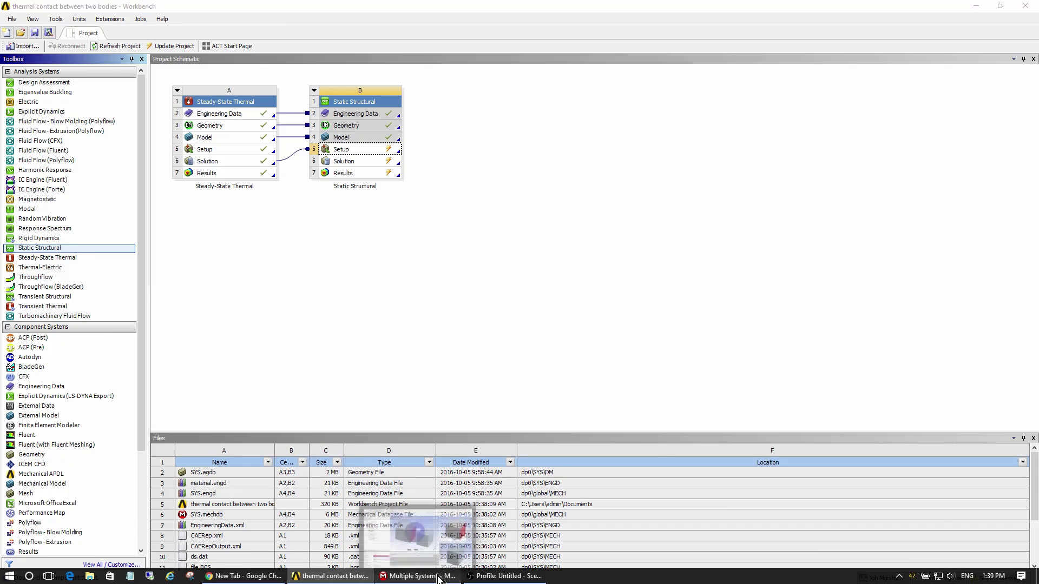
Review the bonded contact and structural analysis settings in the combined Mechanical model
left_click(455, 581)
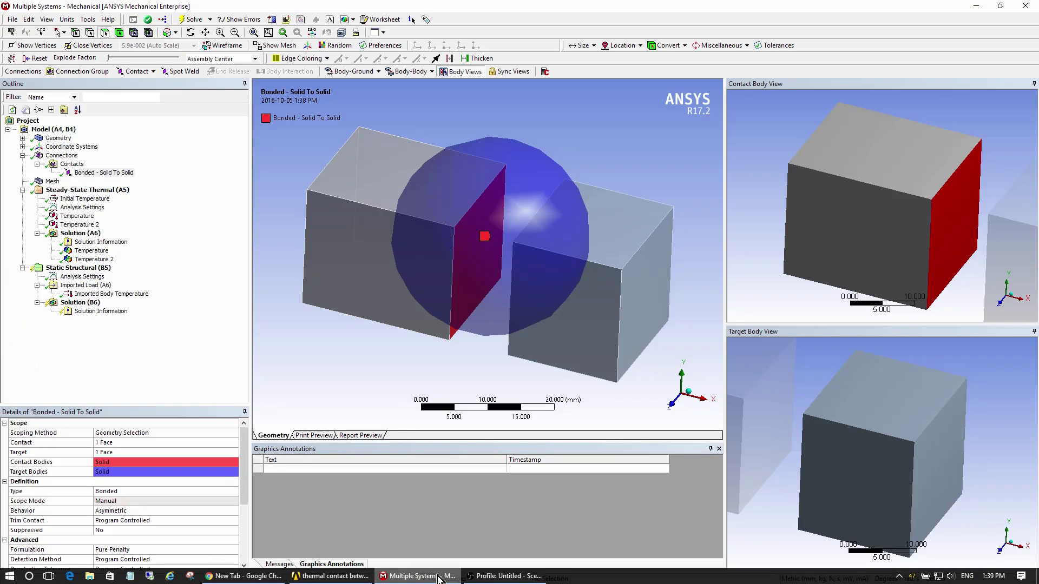
left_click(82, 174)
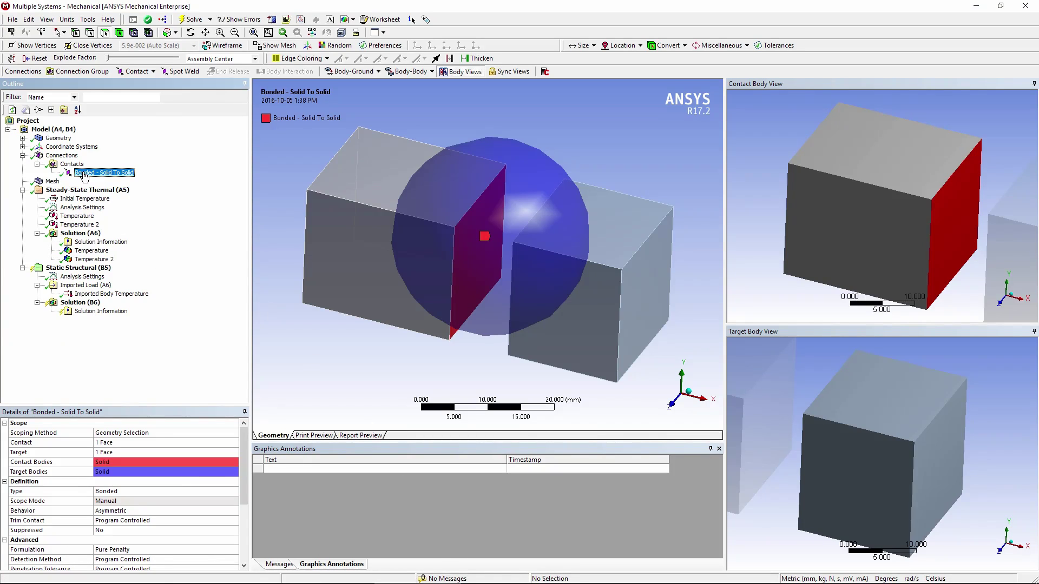
left_click(86, 269)
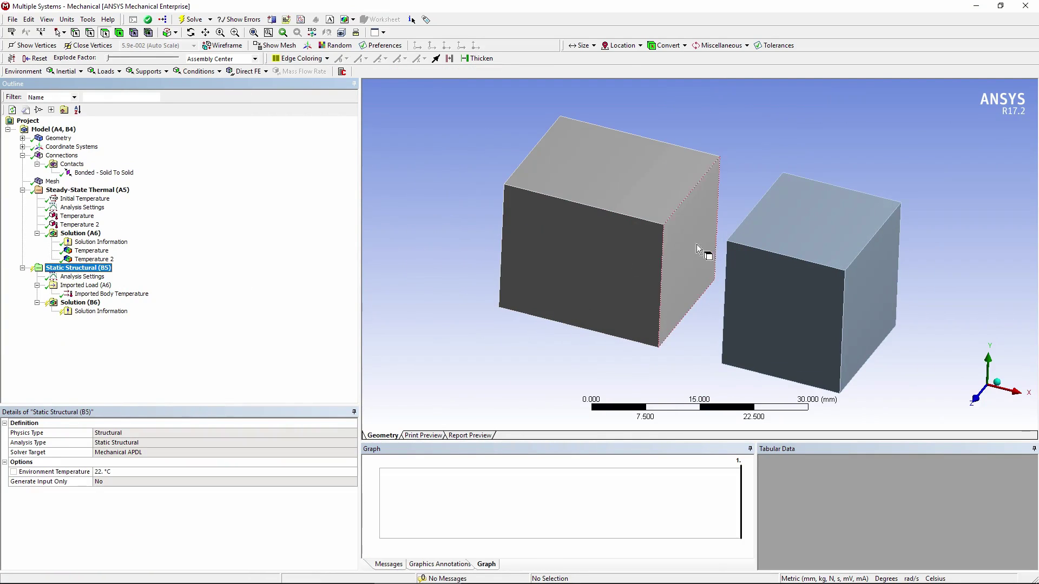
left_click(99, 174)
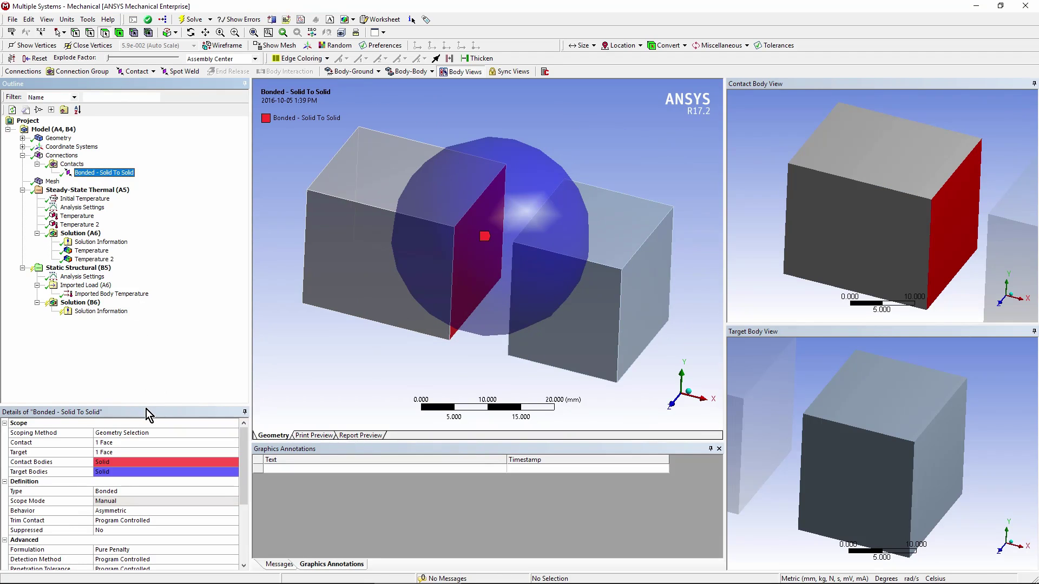
left_click_drag(146, 407, 152, 217)
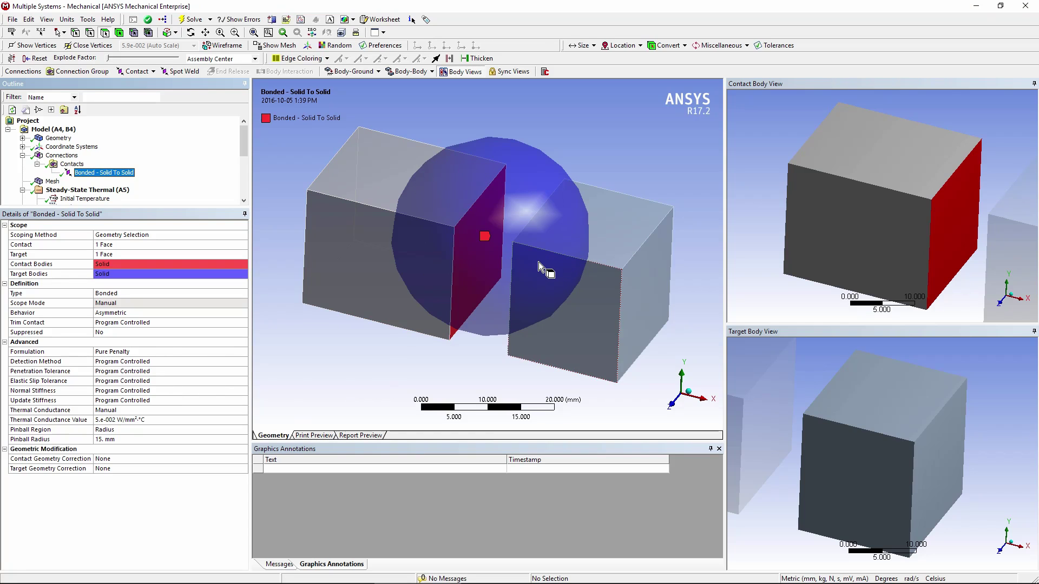
Delete the linked Static Structural system B from the Workbench schematic
left_click(976, 6)
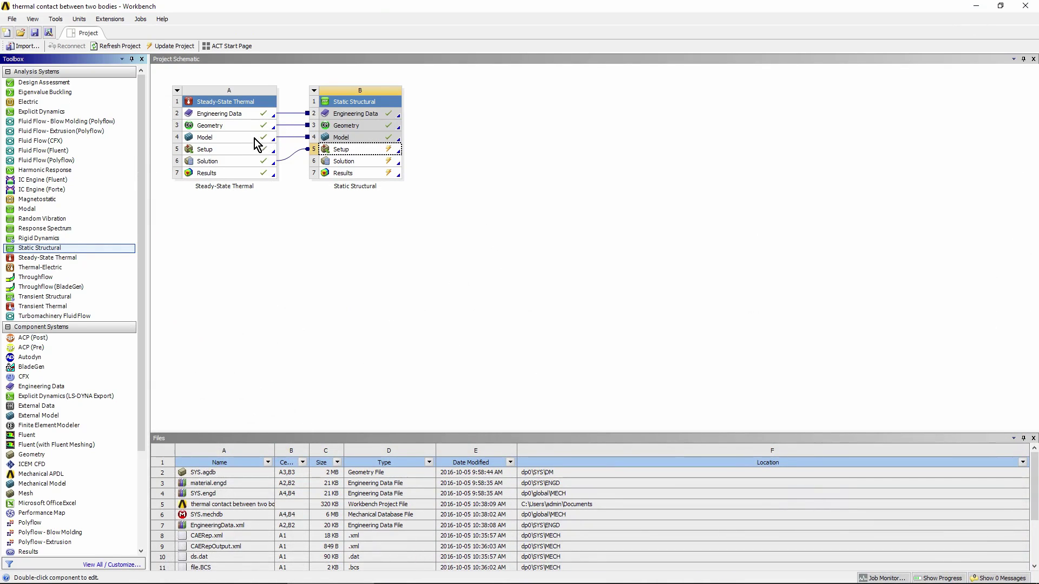
left_click(293, 139)
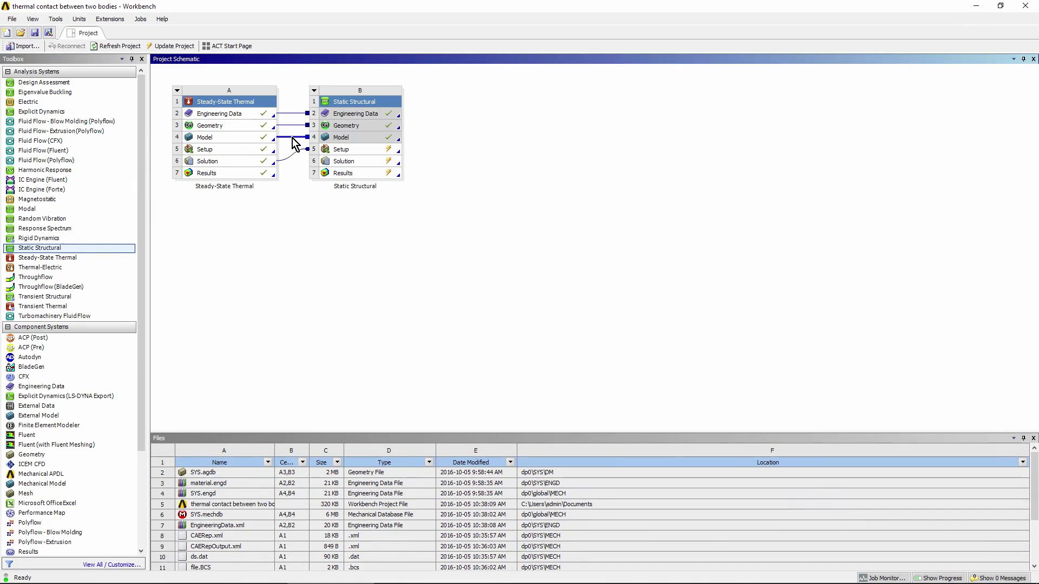
right_click(292, 138)
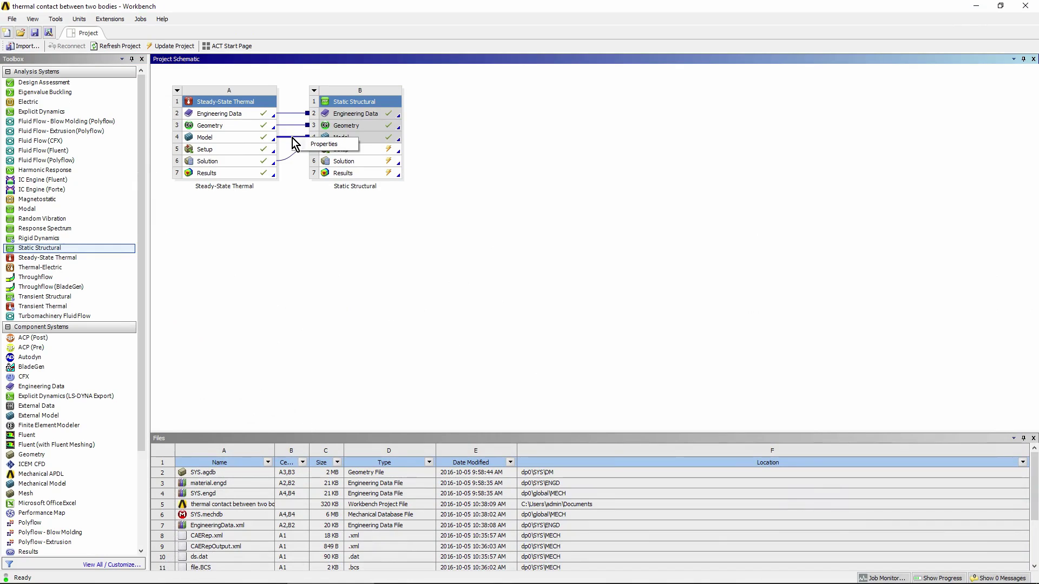
left_click(314, 90)
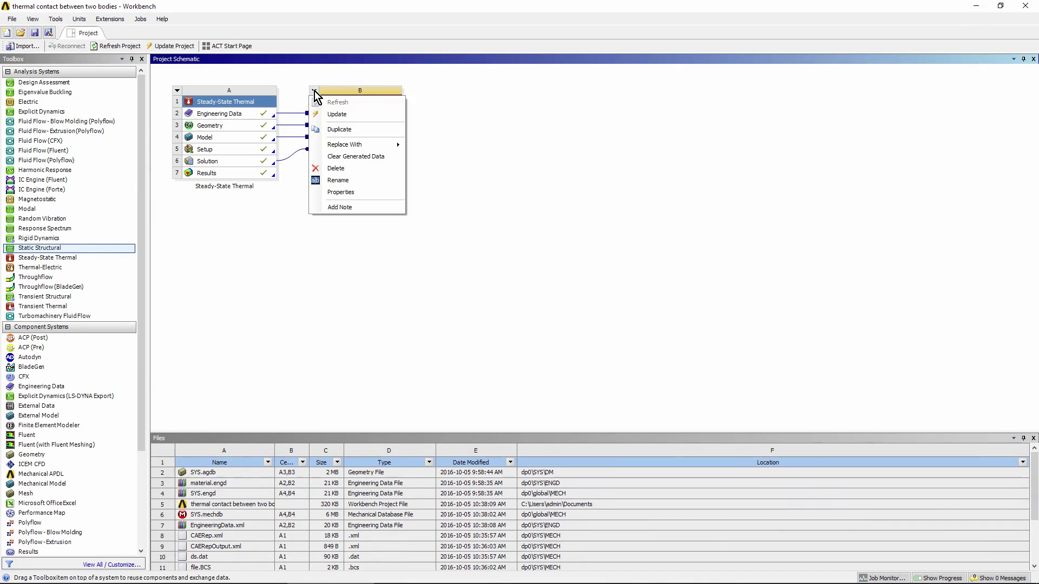
left_click(336, 168)
Confirm the deletion and add a new Static Structural sharing only engineering data and geometry (A2:A3)
left_click(524, 315)
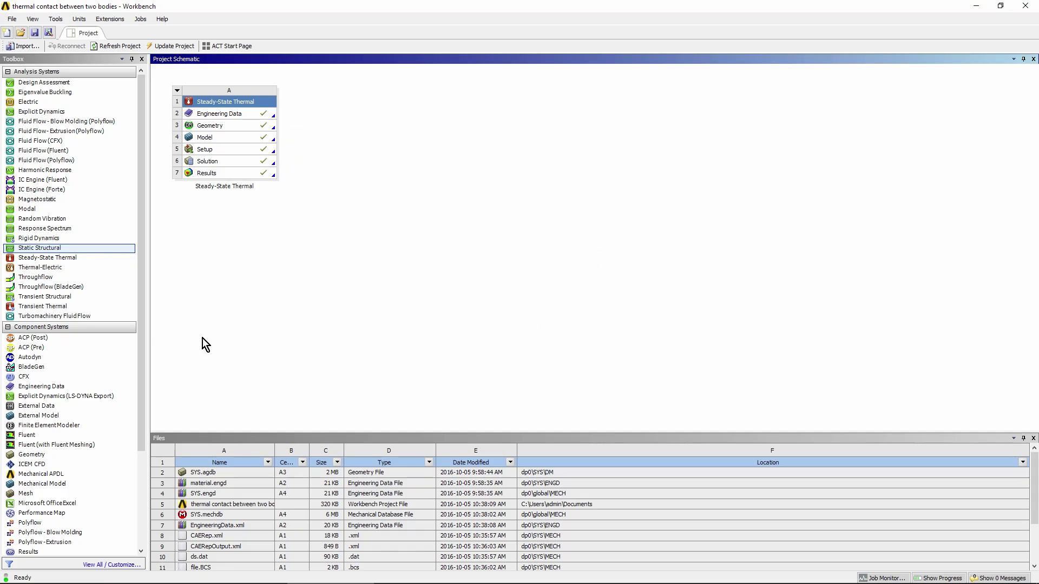
left_click_drag(49, 248, 135, 215)
left_click_drag(169, 133, 251, 130)
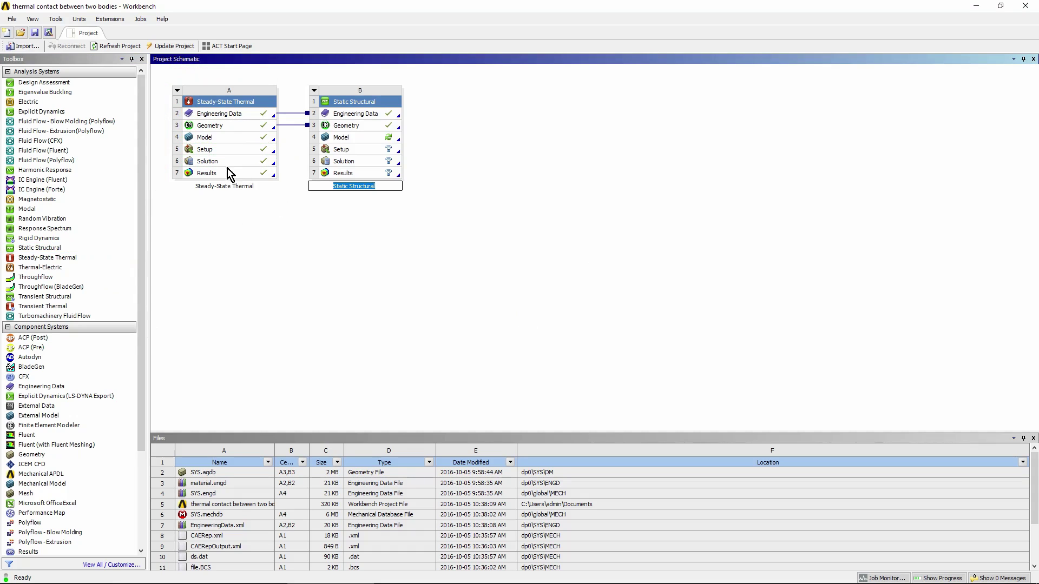
Link thermal Solution A6 into structural Setup B5 and bring up Model B4's options
left_click_drag(225, 161, 351, 154)
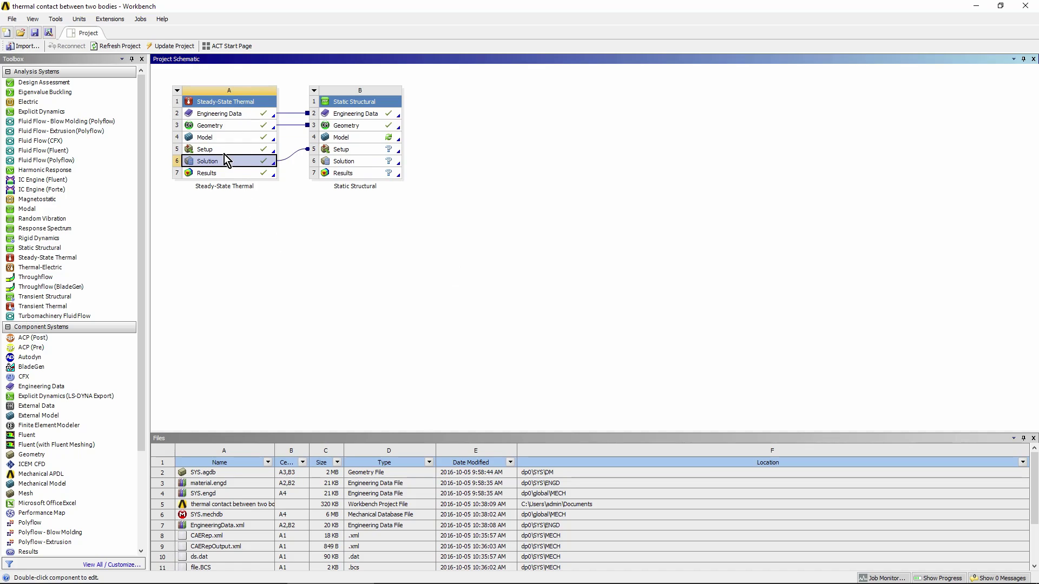
left_click(341, 137)
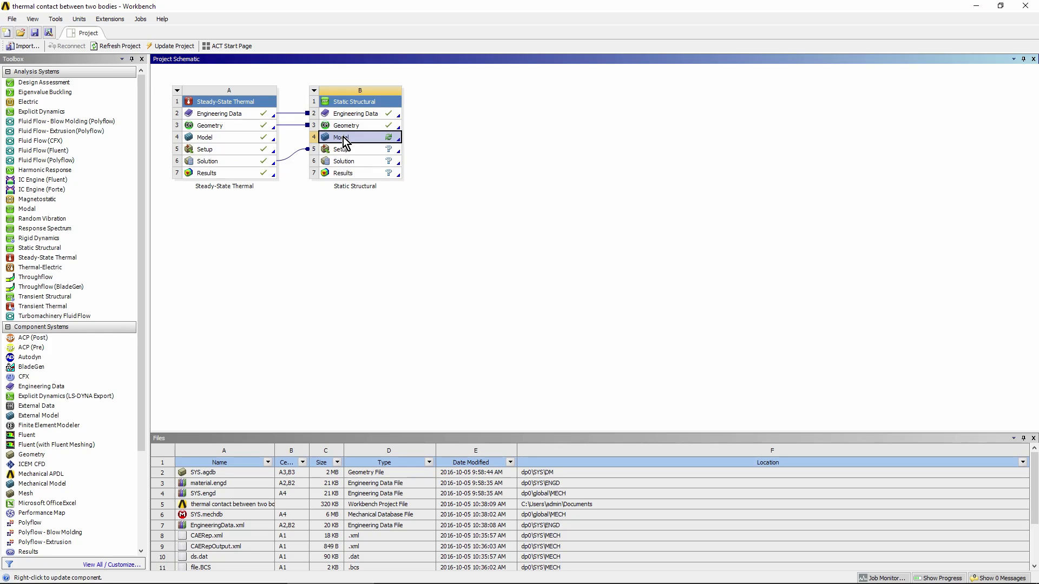
right_click(343, 137)
Edit Model B4 in maximized Mechanical and check Connections, Mesh and Imported Body Temperature under Imported Load (A6)
left_click(379, 145)
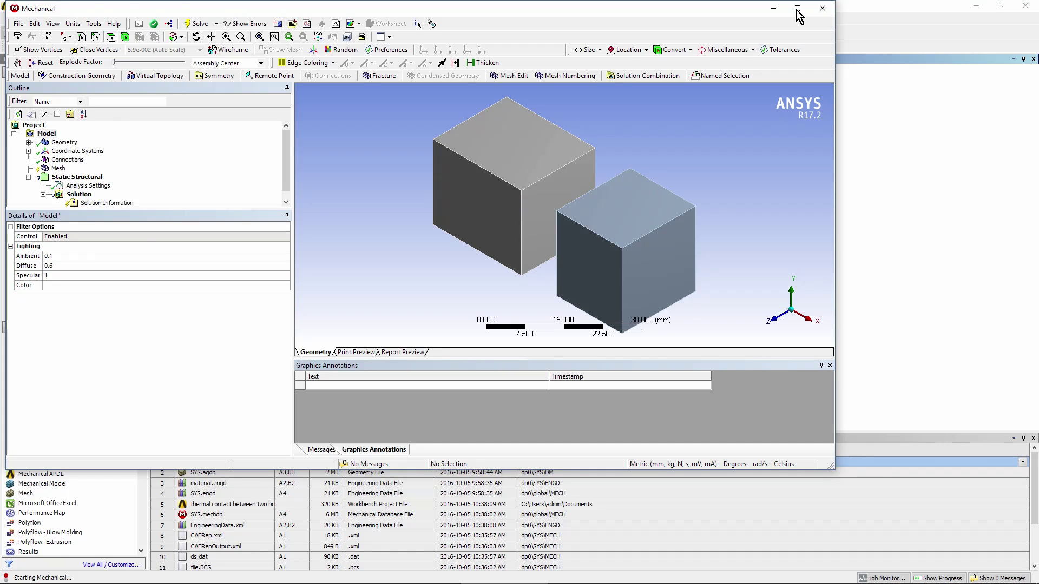
left_click(798, 10)
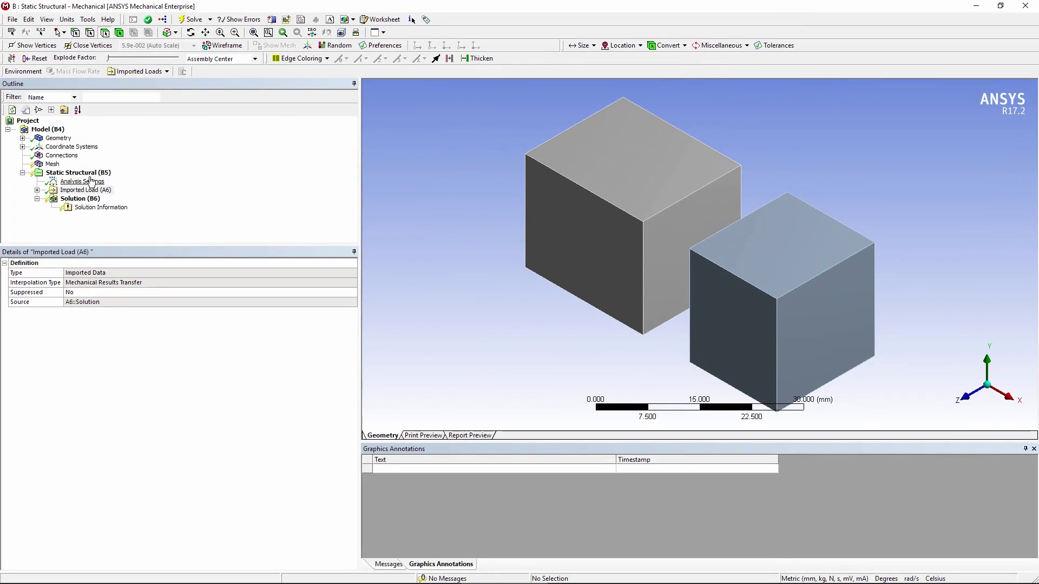
left_click(69, 156)
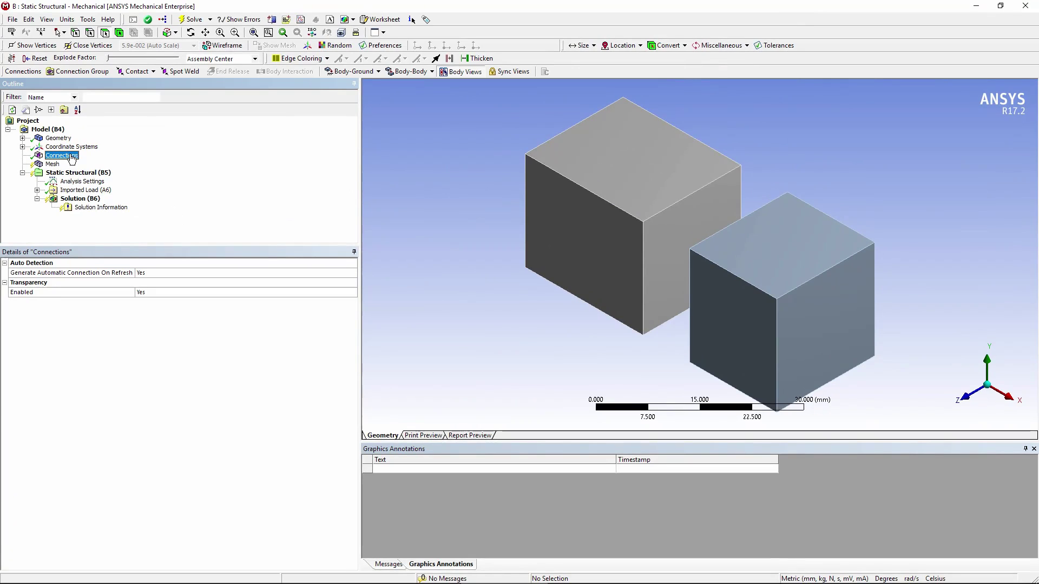
left_click(53, 164)
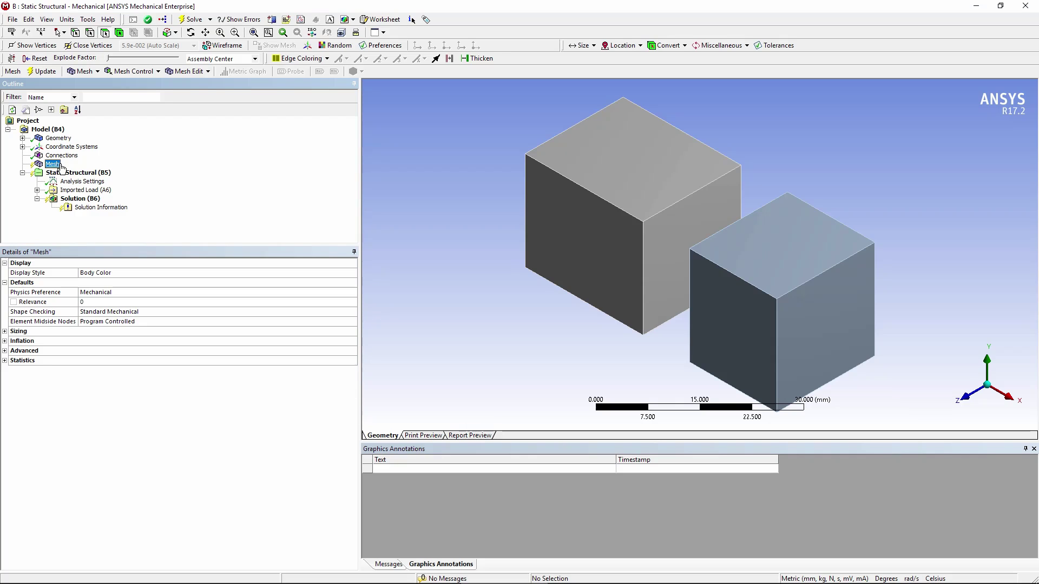
left_click(37, 190)
left_click(85, 190)
left_click(89, 200)
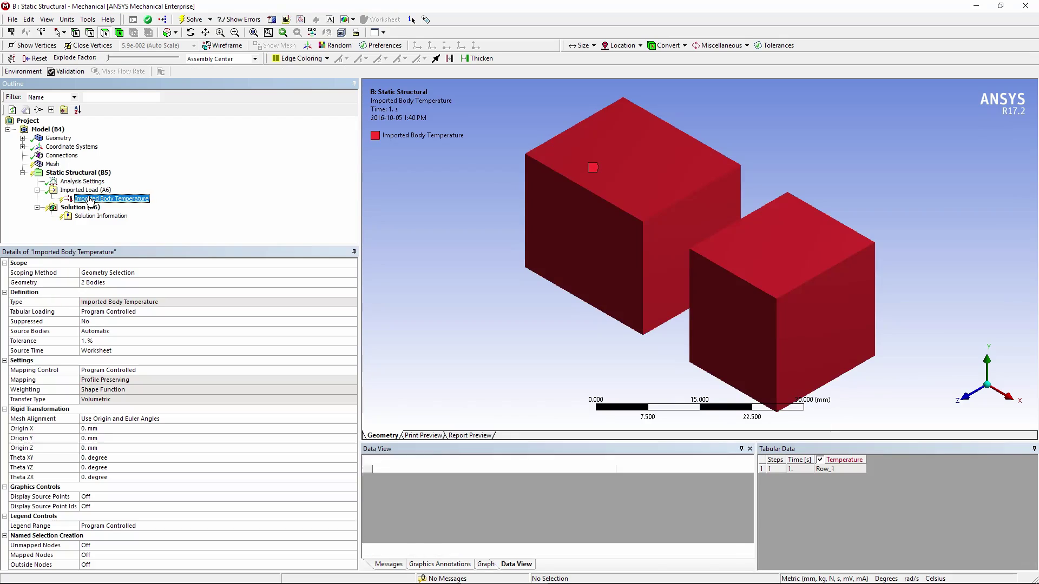
Set Mesh Relevance to -100 and generate the mesh on both blocks
left_click(52, 164)
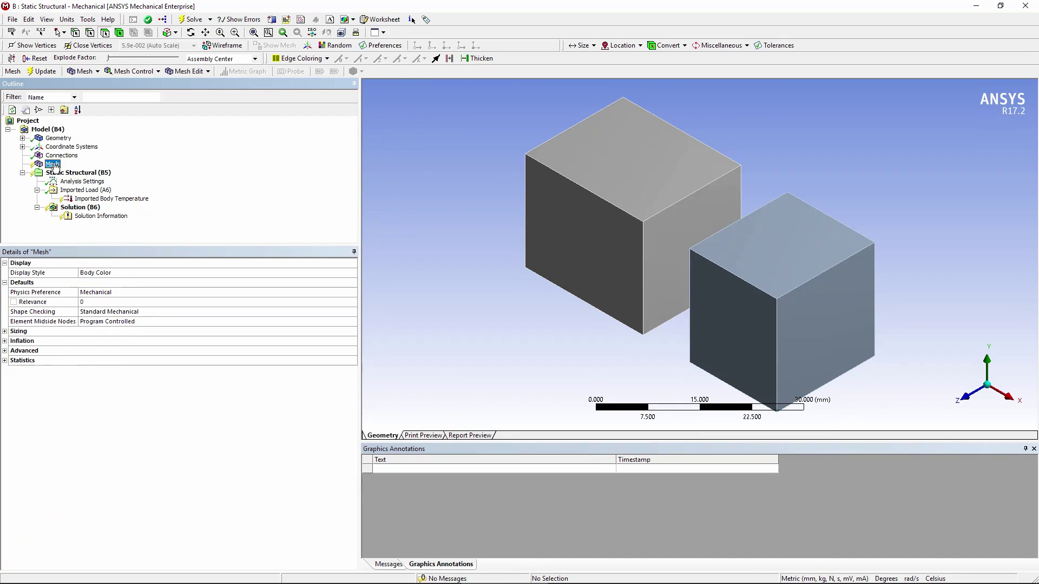
left_click(179, 302)
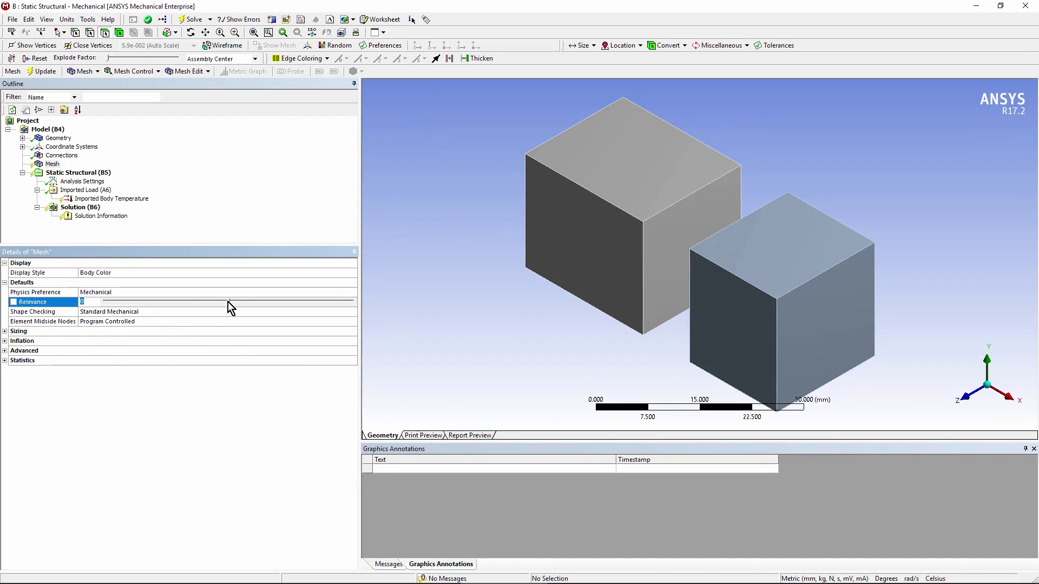
left_click_drag(228, 301, 86, 303)
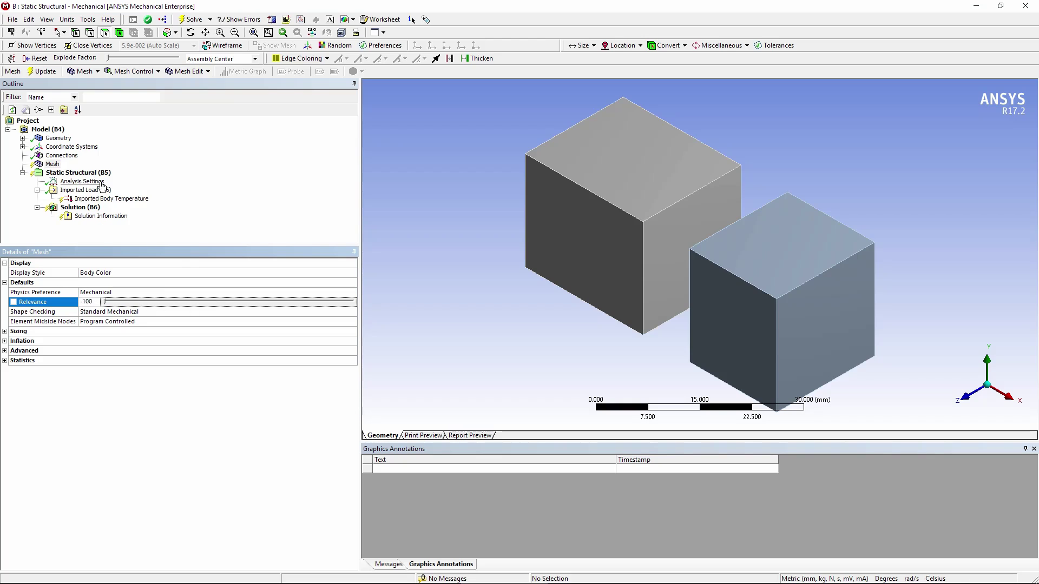
right_click(52, 164)
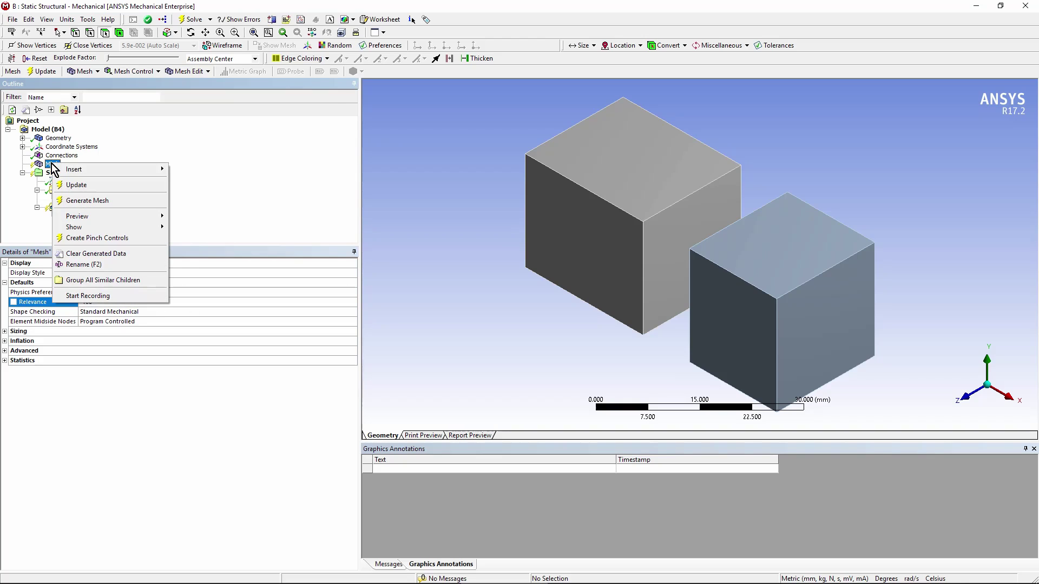
left_click(82, 201)
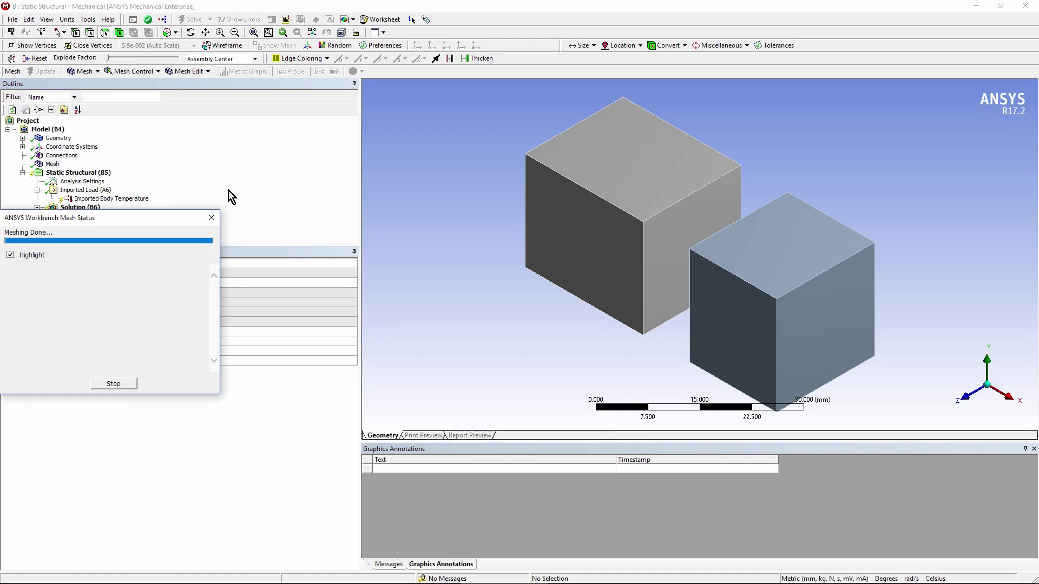
Import the Imported Body Temperature load, mapping 22–100 °C onto the blocks
left_click(107, 201)
right_click(107, 200)
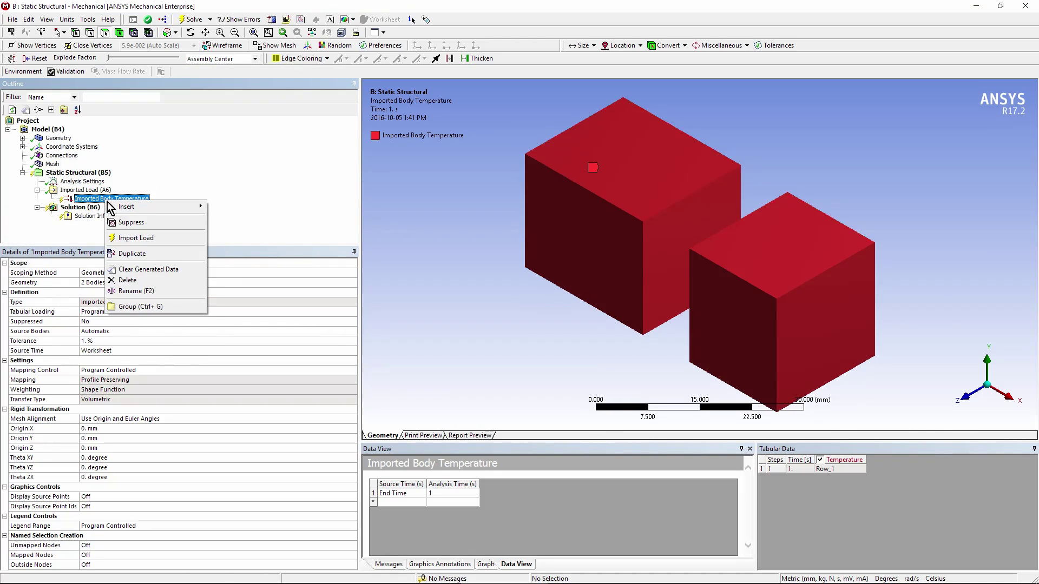
left_click(233, 214)
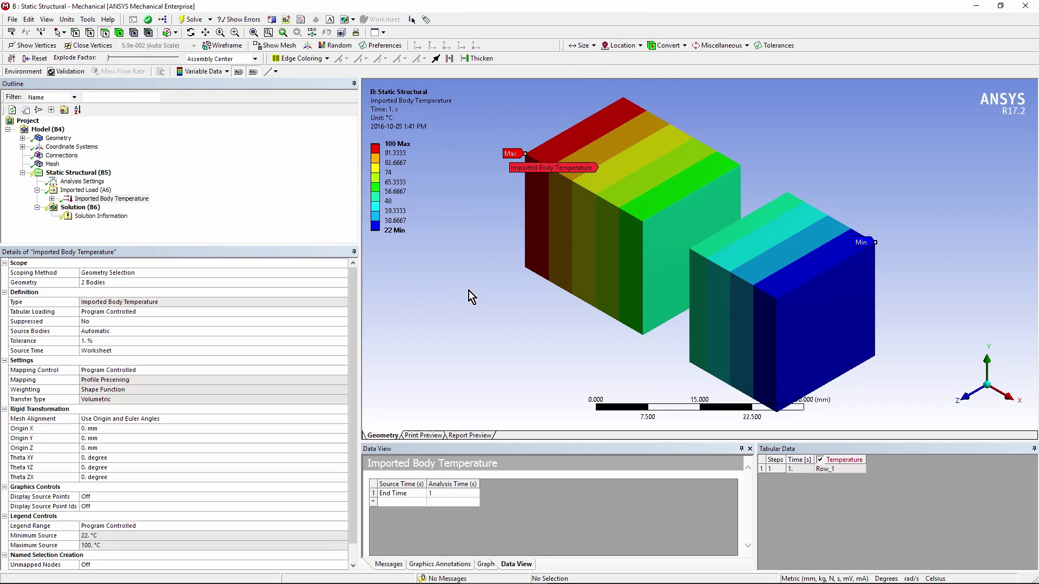
mouse_move(473, 290)
left_mouse_down()
mouse_move(538, 294)
mouse_move(491, 291)
left_mouse_up()
Insert a joint under the model's Connections
left_click(70, 157)
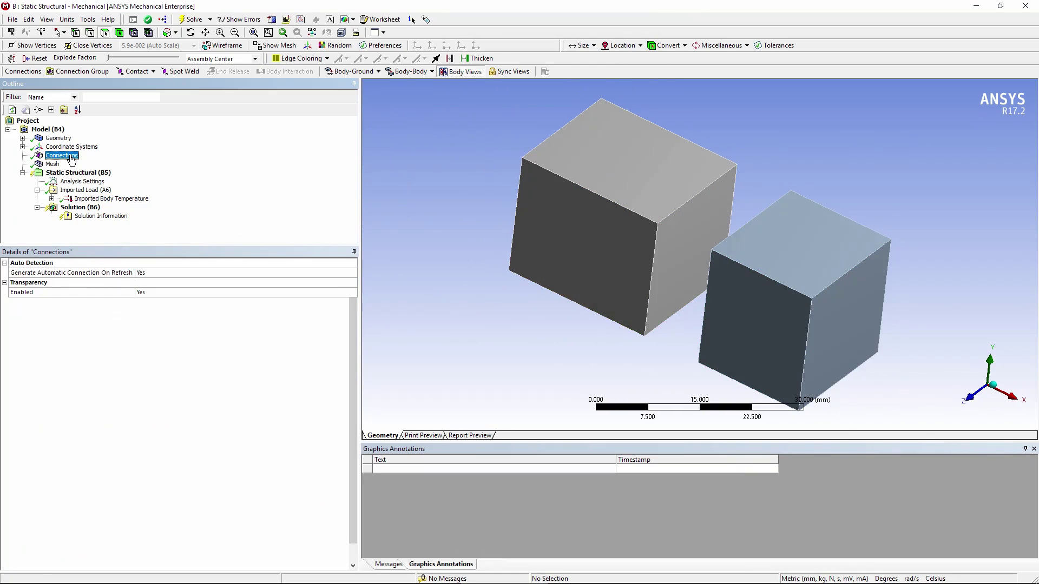
right_click(71, 158)
mouse_move(90, 165)
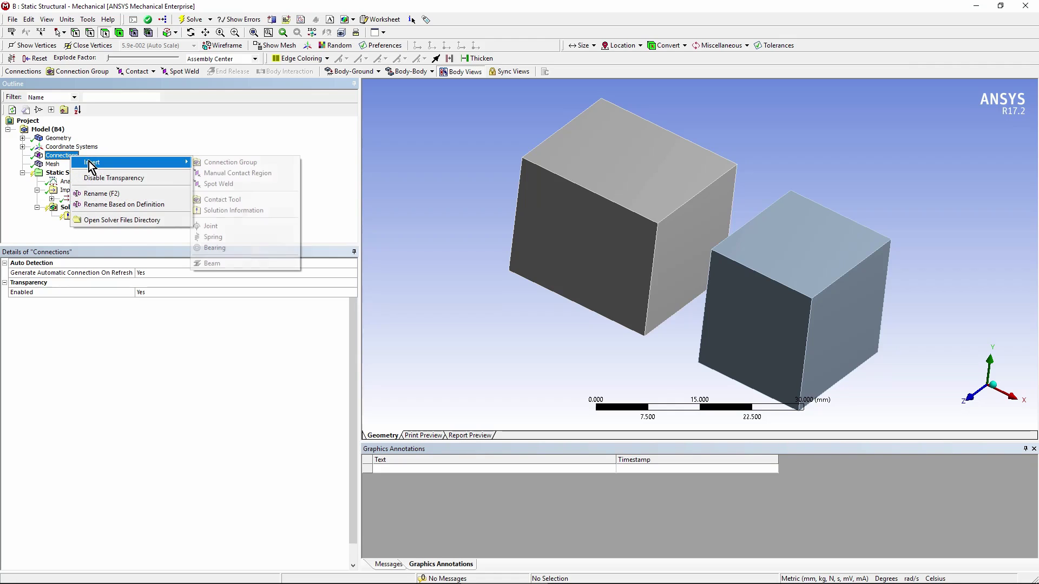
left_click(219, 227)
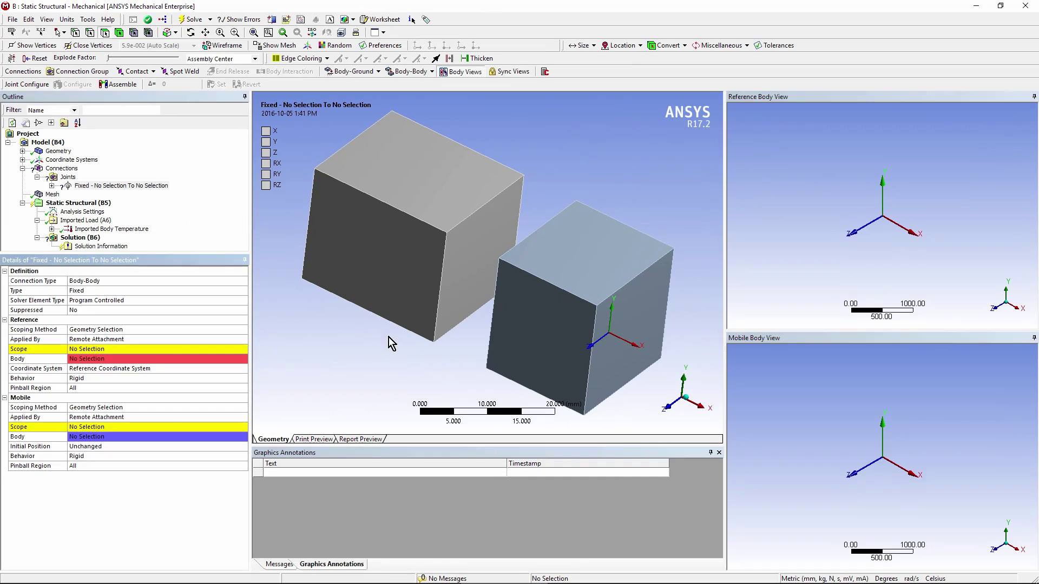
Scope the joint's Reference to the large block's face and Mobile to the small block's facing side
left_click(97, 349)
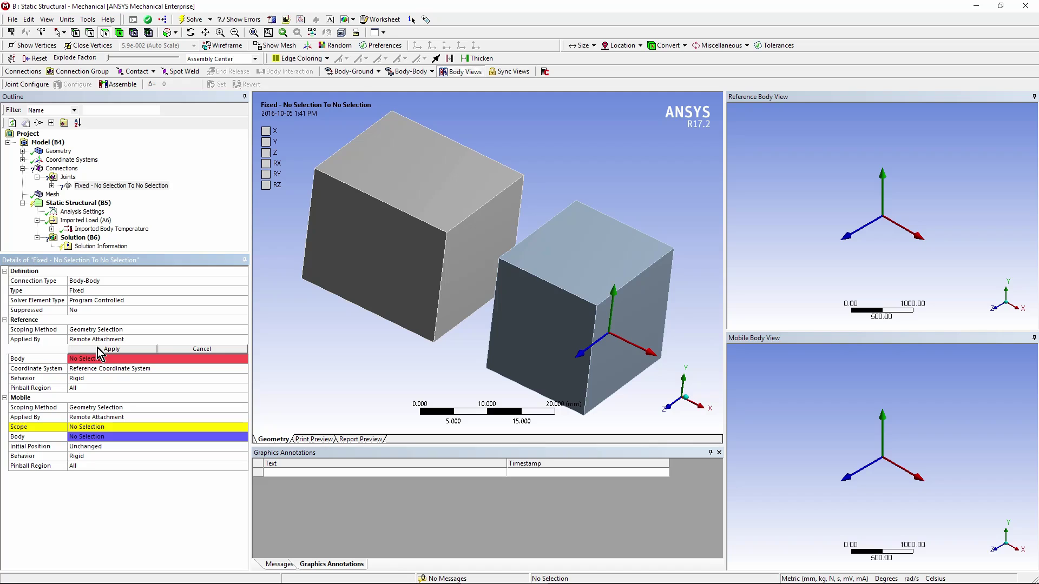
left_click(464, 252)
left_click(131, 348)
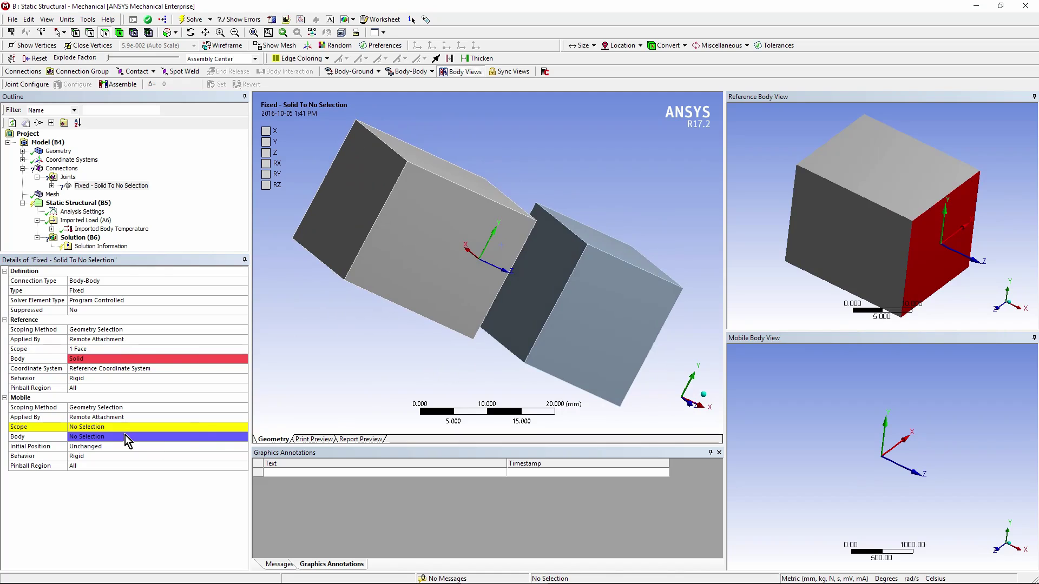
left_click(108, 427)
left_click(548, 281)
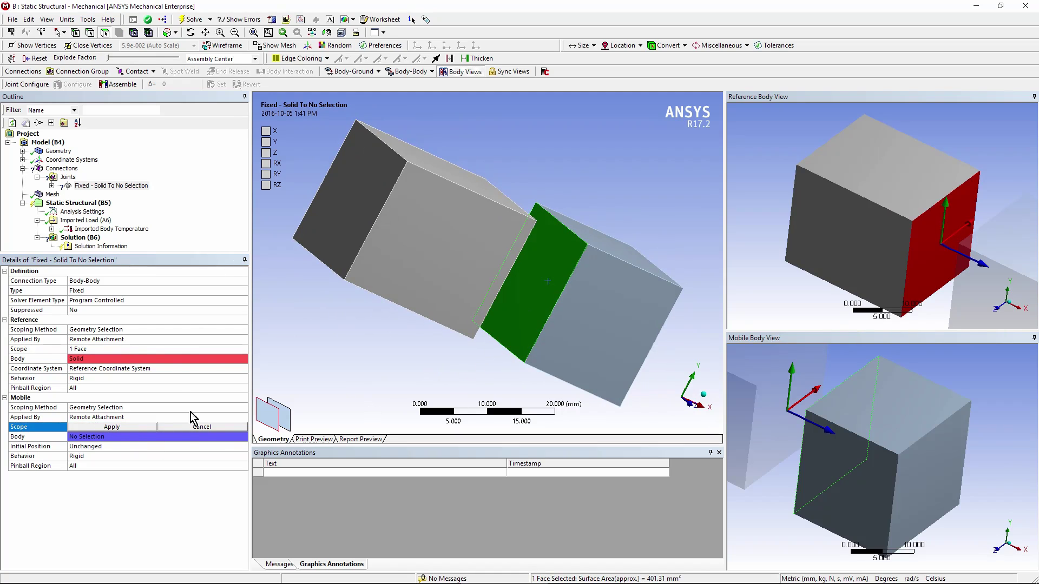
left_click(129, 428)
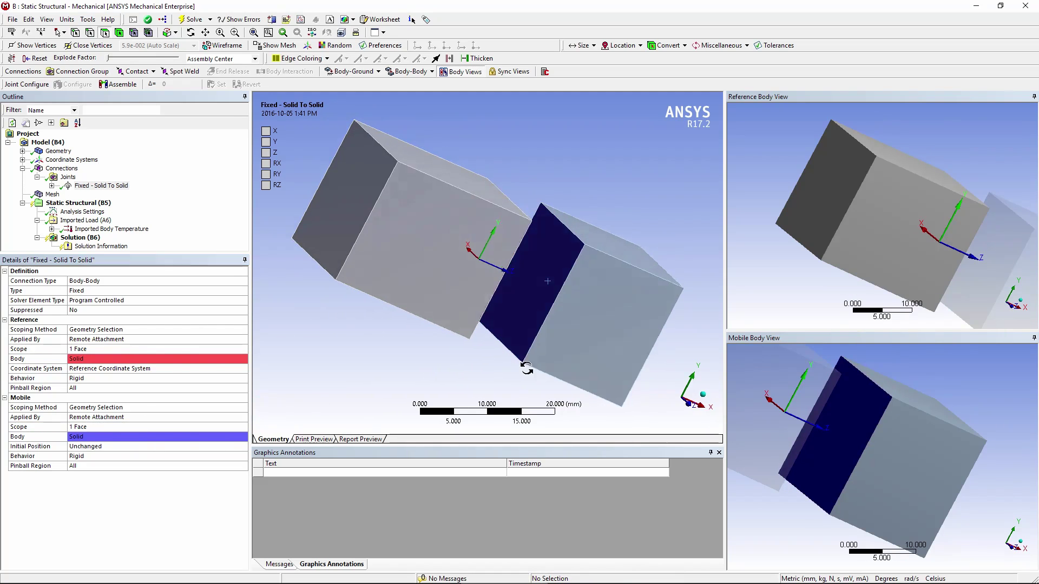
Change the joint Type from Fixed to Revolute, then view the imported temperature contour
left_click(210, 291)
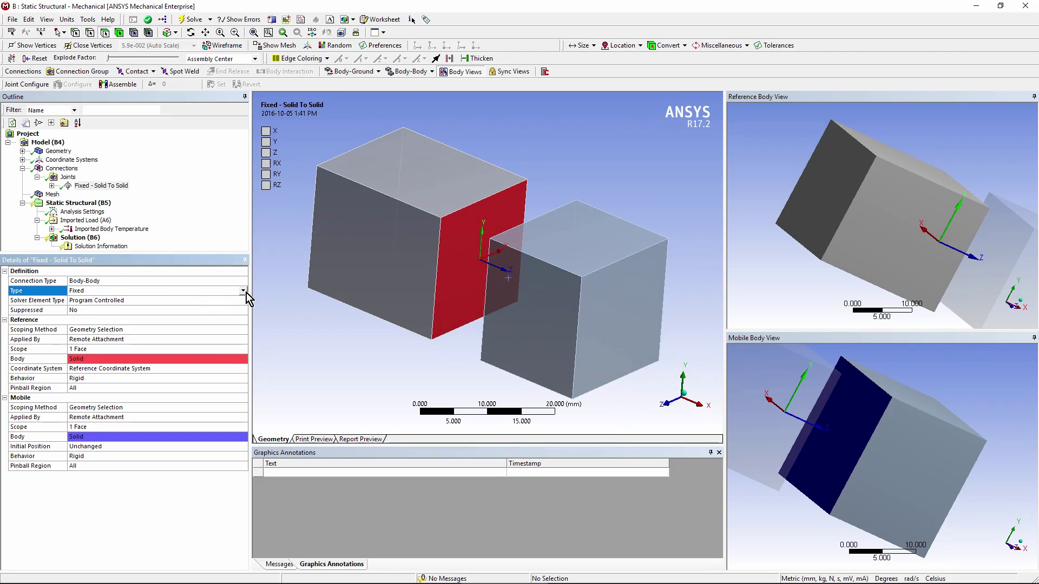
left_click(243, 292)
left_click(110, 305)
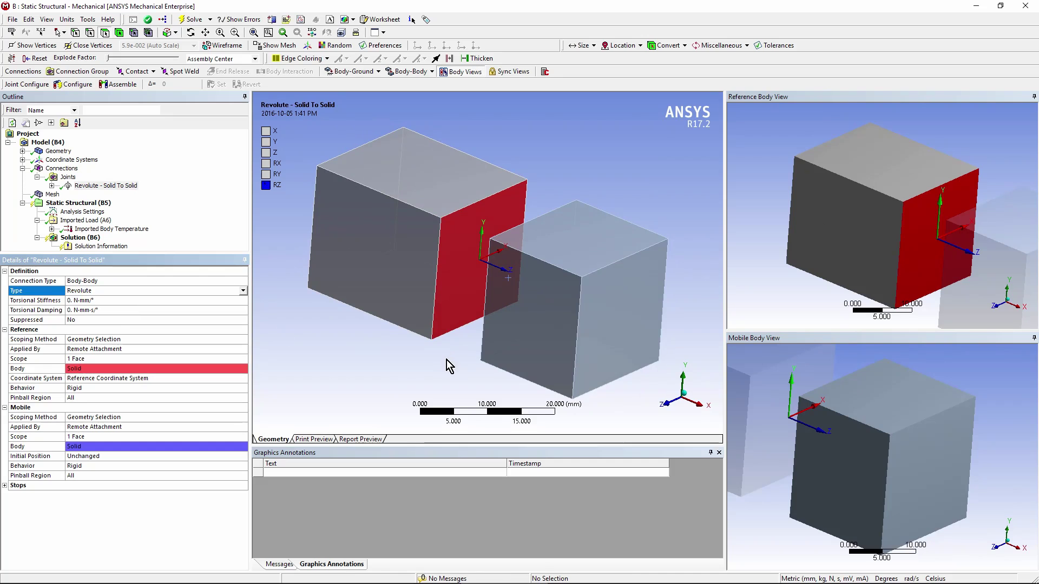
mouse_move(560, 358)
middle_mouse_down()
mouse_move(593, 351)
mouse_move(580, 353)
middle_mouse_up()
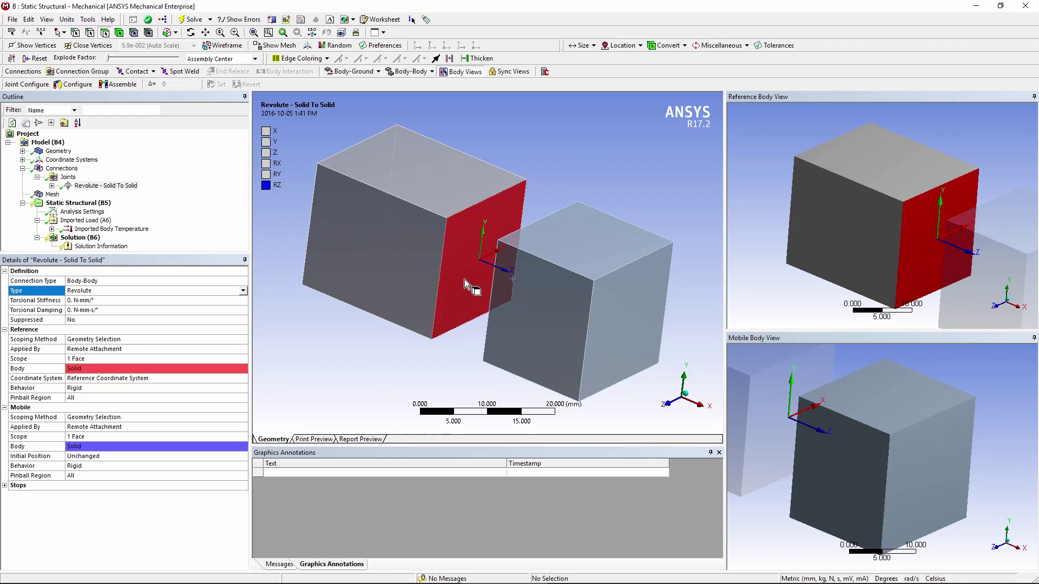
mouse_move(465, 284)
middle_mouse_down()
mouse_move(487, 281)
mouse_move(471, 287)
middle_mouse_up()
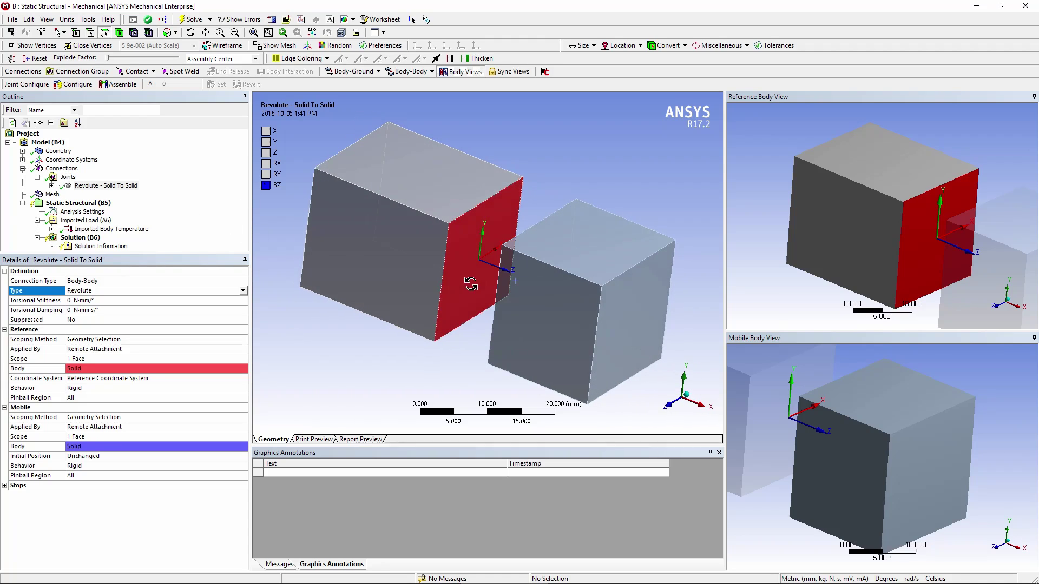
left_click(110, 229)
mouse_move(673, 336)
middle_mouse_down()
mouse_move(756, 354)
mouse_move(663, 331)
middle_mouse_up()
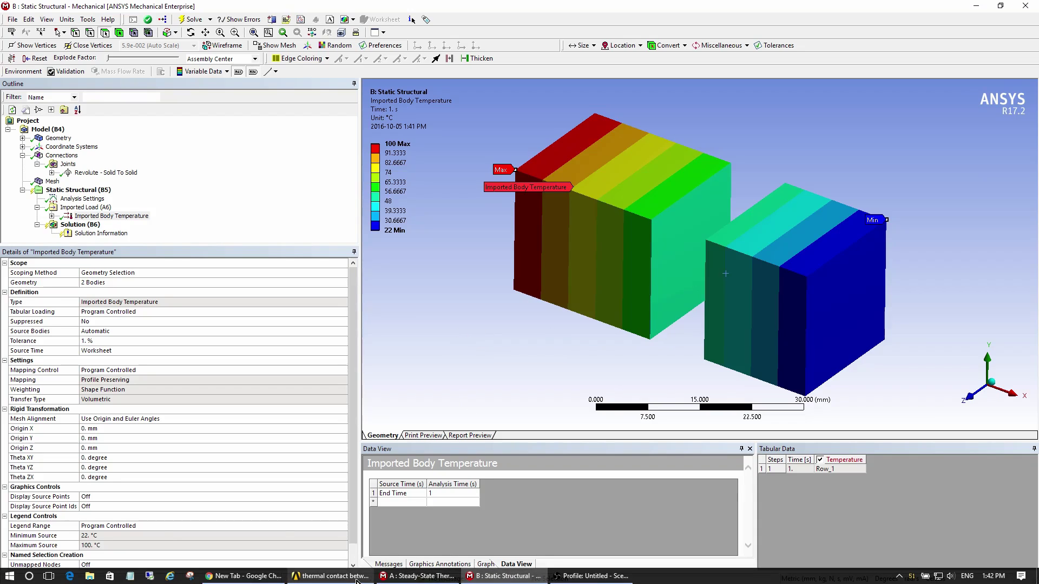
Return to the Workbench Project Schematic from the taskbar
left_click(356, 577)
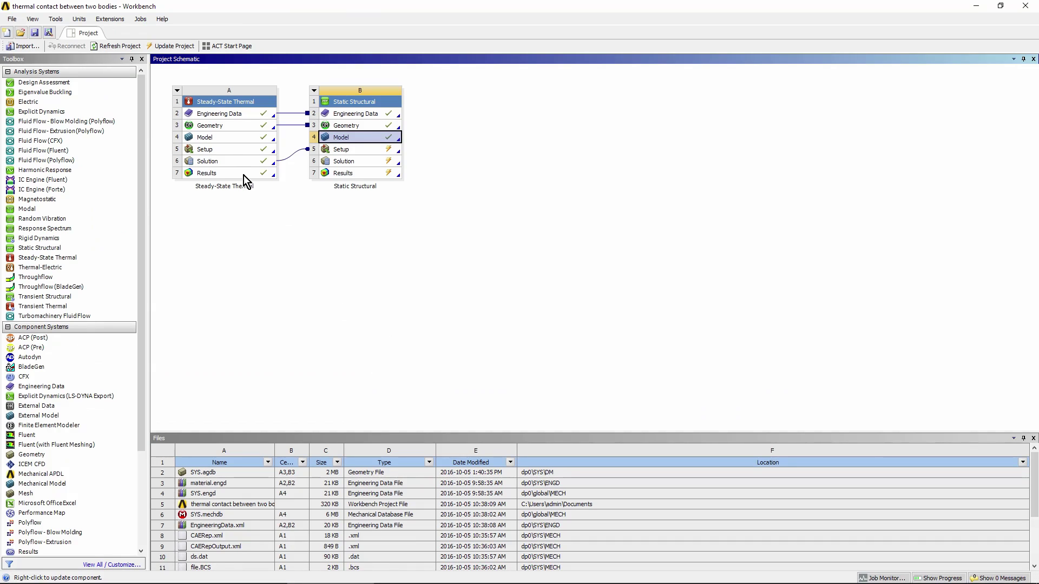